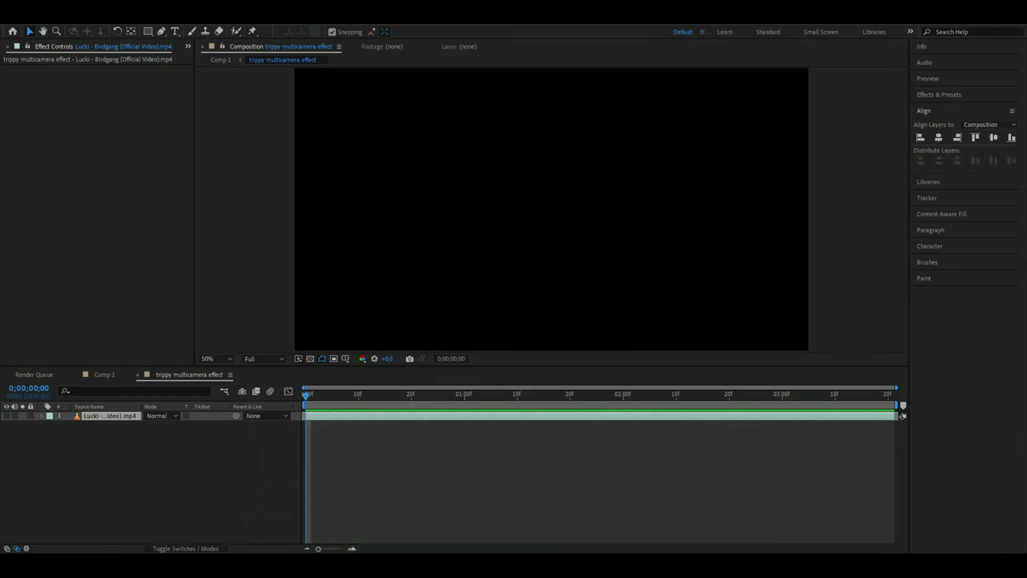
- Make the rapper layer visible, scrub to check its refined Roto Brush cutout, and select it
click(7, 416)
drag(307, 393, 861, 425)
key(Home)
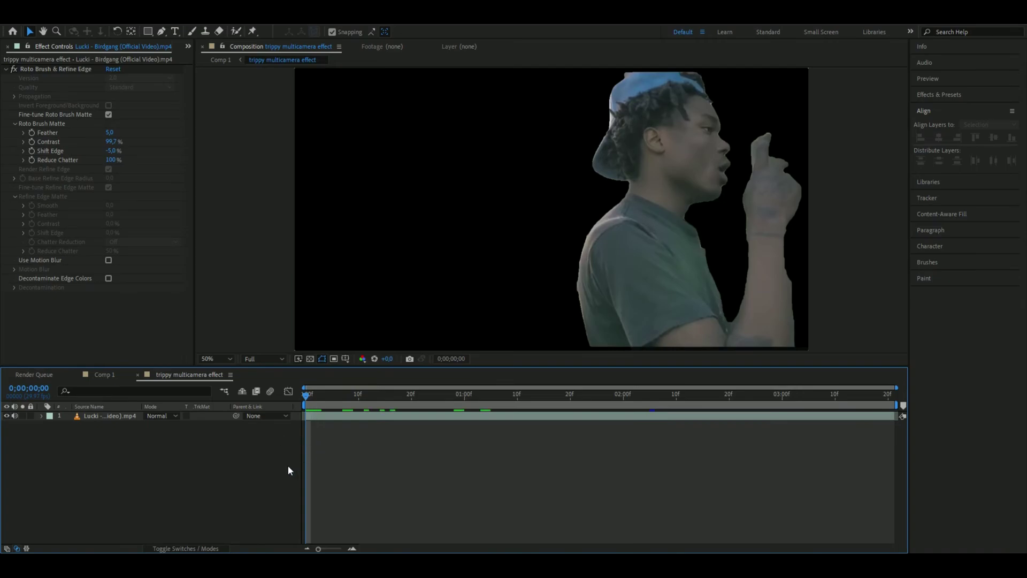
drag(307, 394, 284, 401)
click(103, 420)
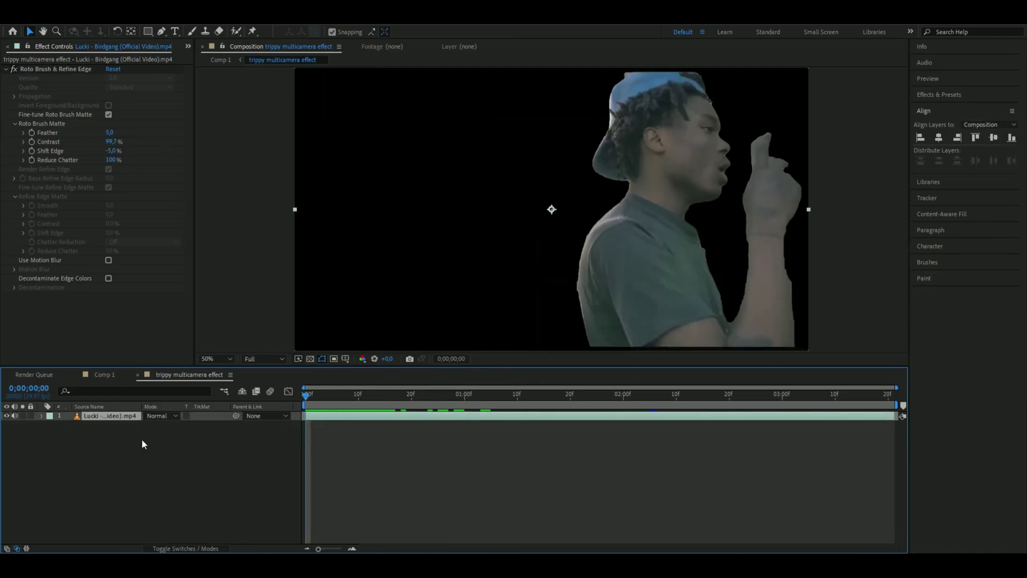
- Duplicate the rapper layer and delete the Roto Brush effect from the lower copy
key(ctrl+d)
click(117, 426)
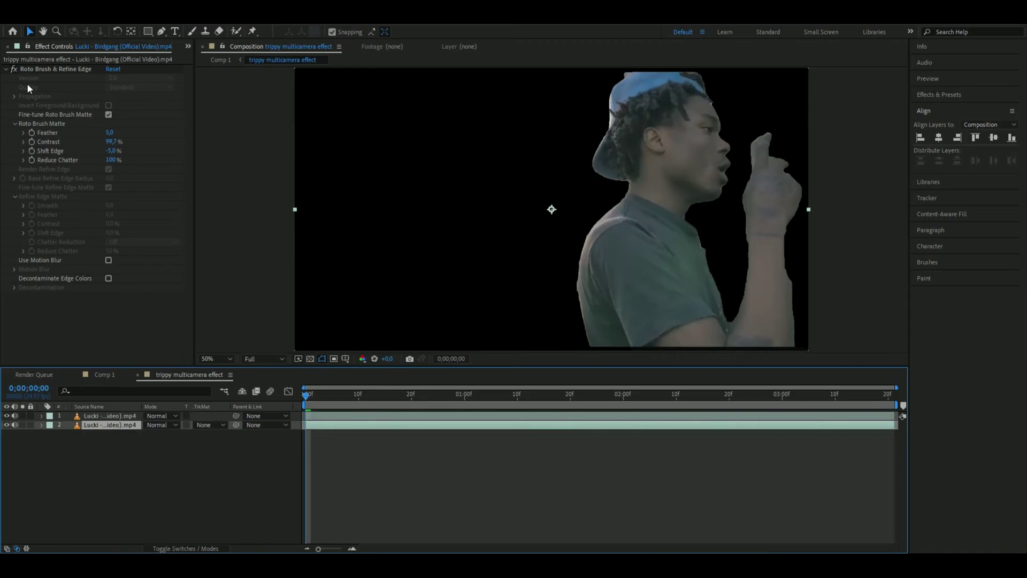
click(34, 70)
key(Delete)
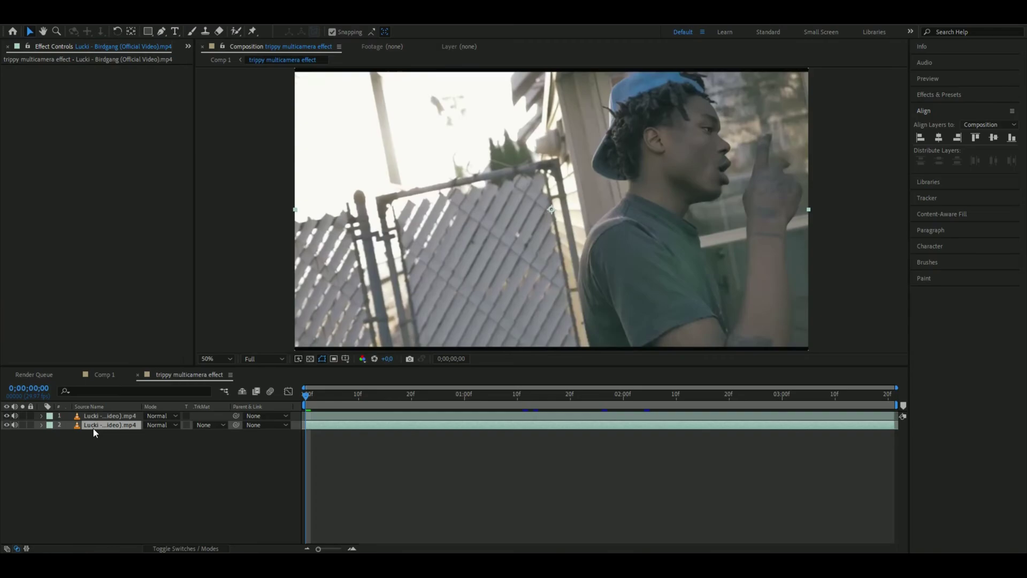
click(102, 426)
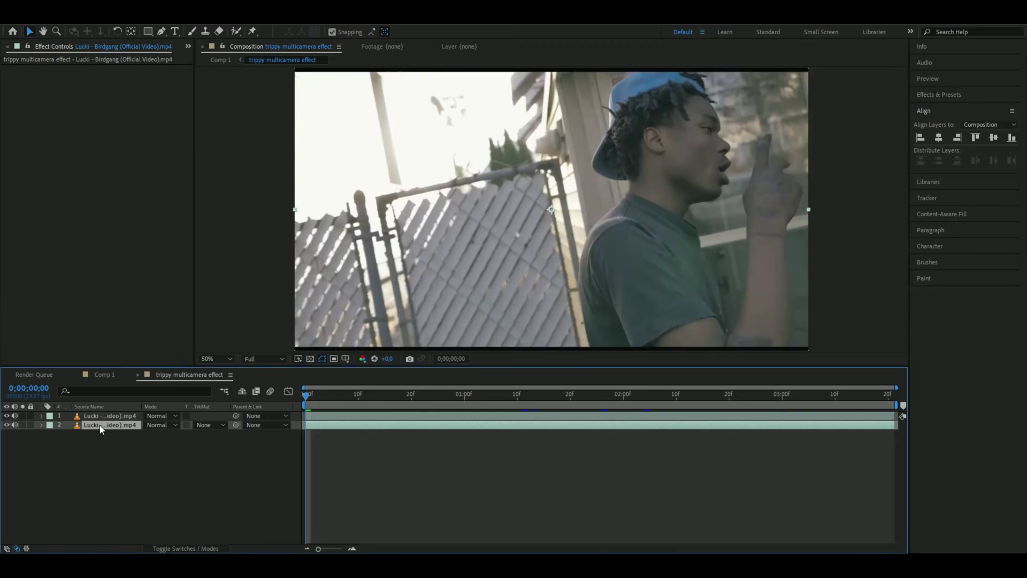
- Rename the lower layer bg and the top layer roto, then duplicate bg as bg 2
right_click(100, 426)
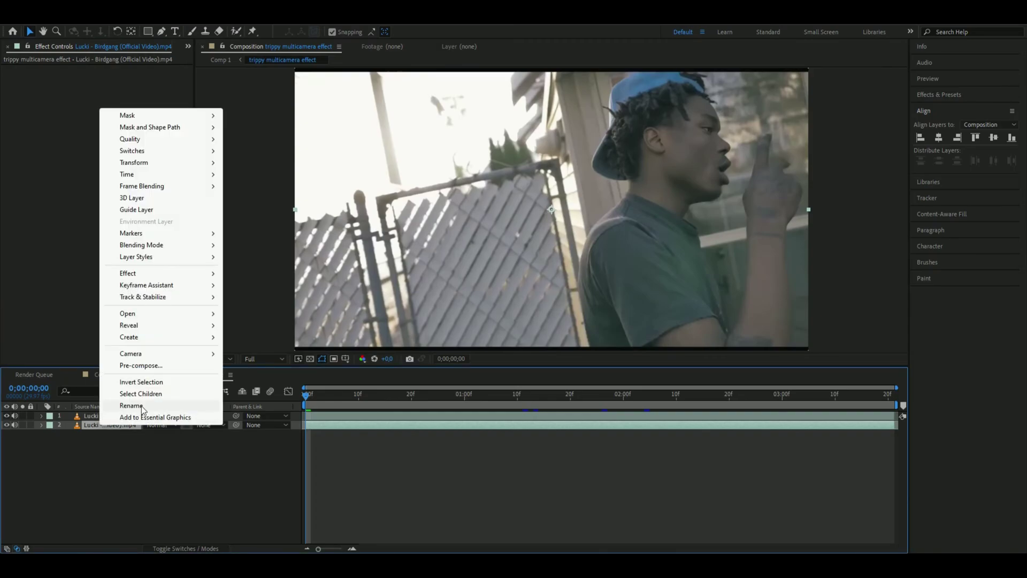
click(159, 405)
text(bg)
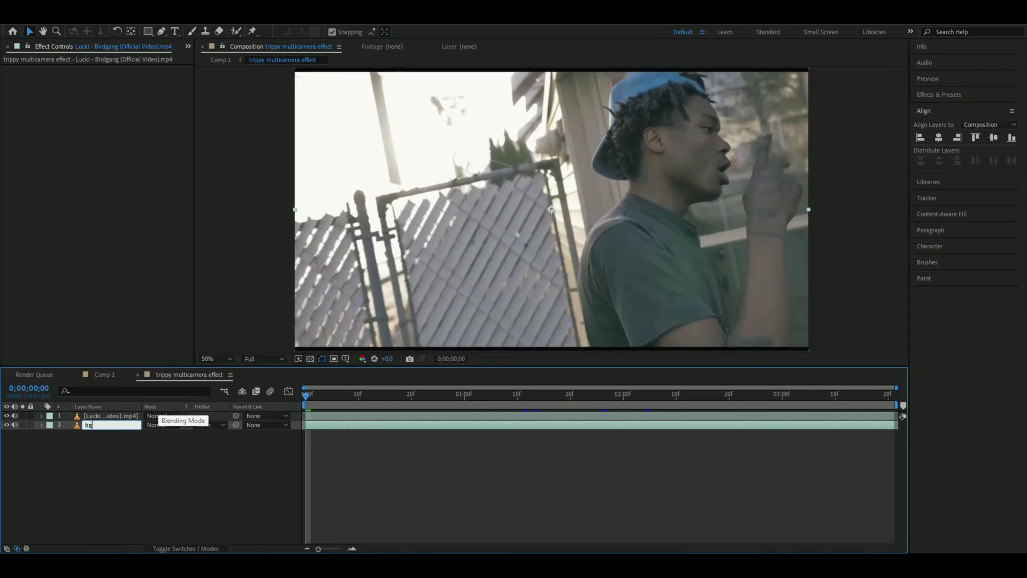
key(Return)
right_click(115, 415)
click(142, 395)
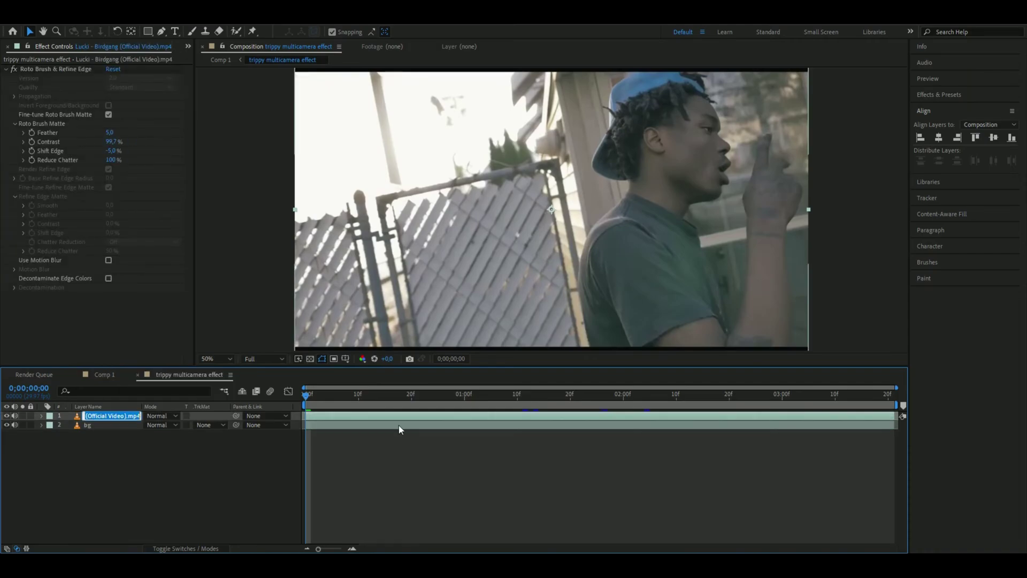
text(roto)
click(399, 425)
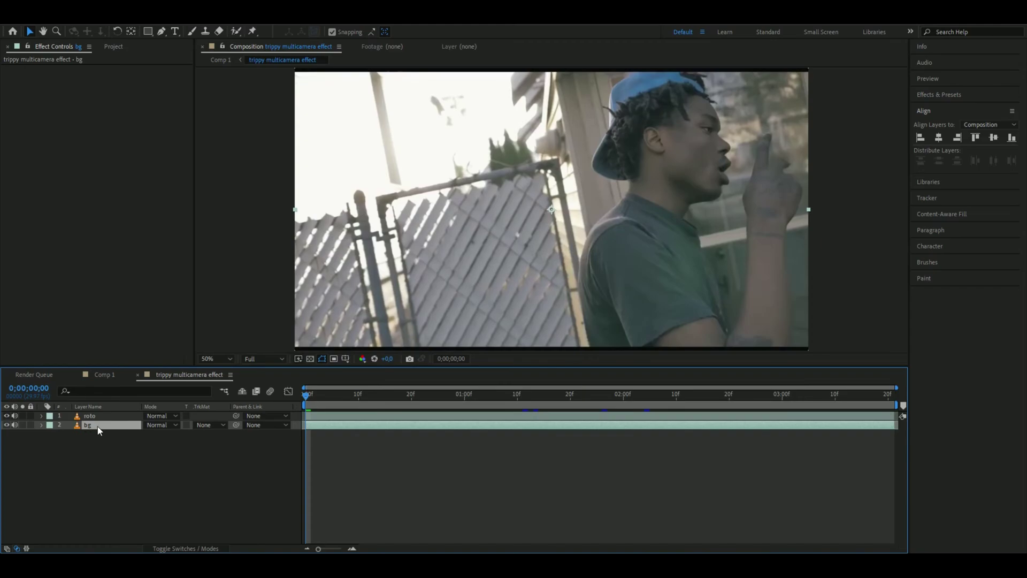
key(ctrl+d)
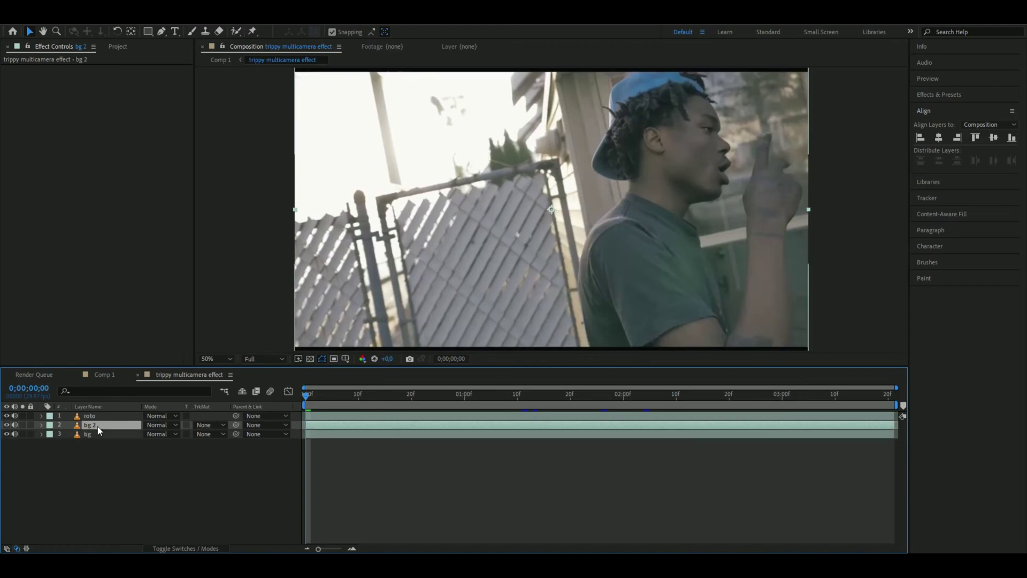
- Scale the bg 2 layer down to 45%
click(320, 425)
key(s)
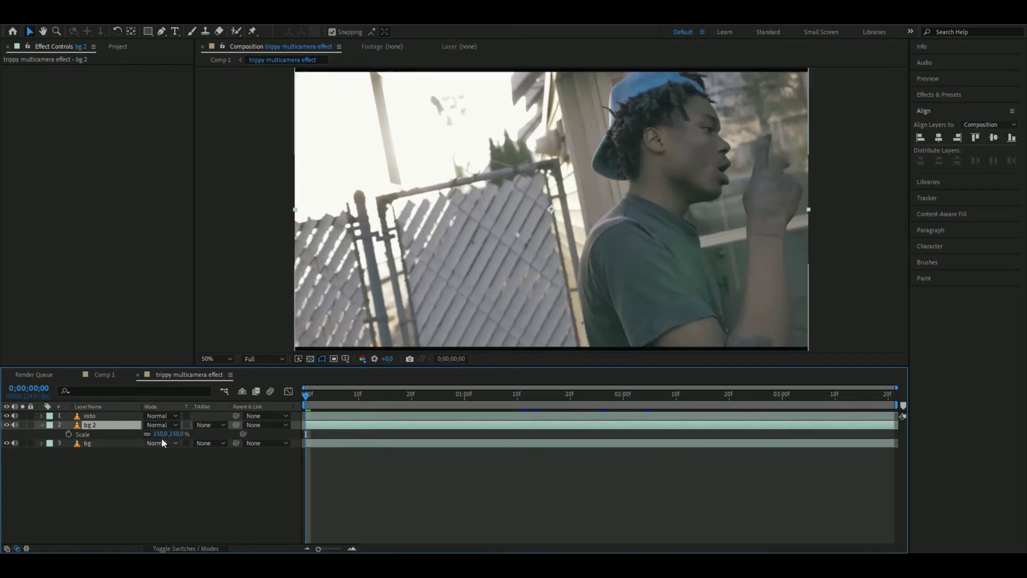
drag(160, 434, 167, 438)
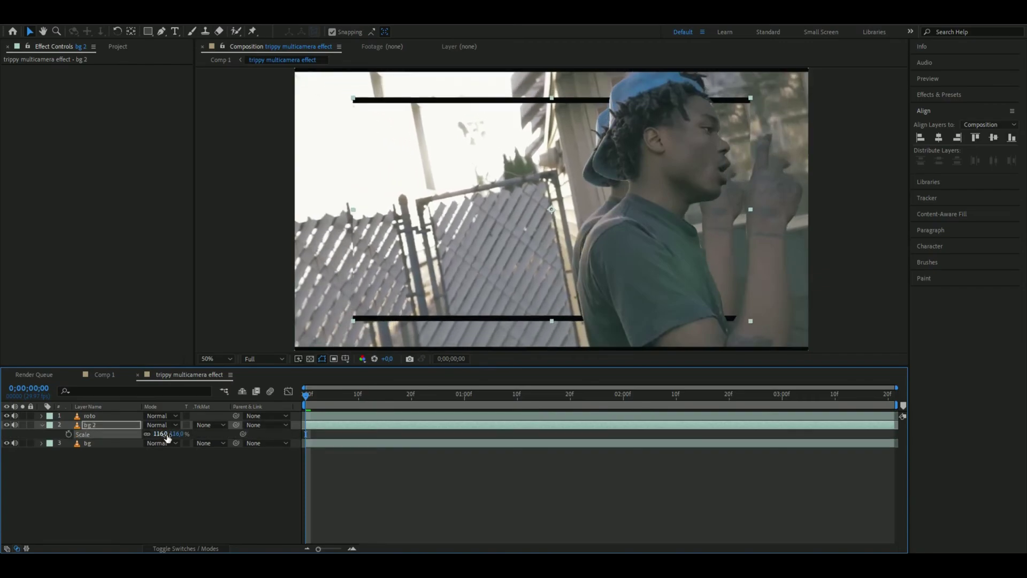
click(166, 435)
text(45)
key(Return)
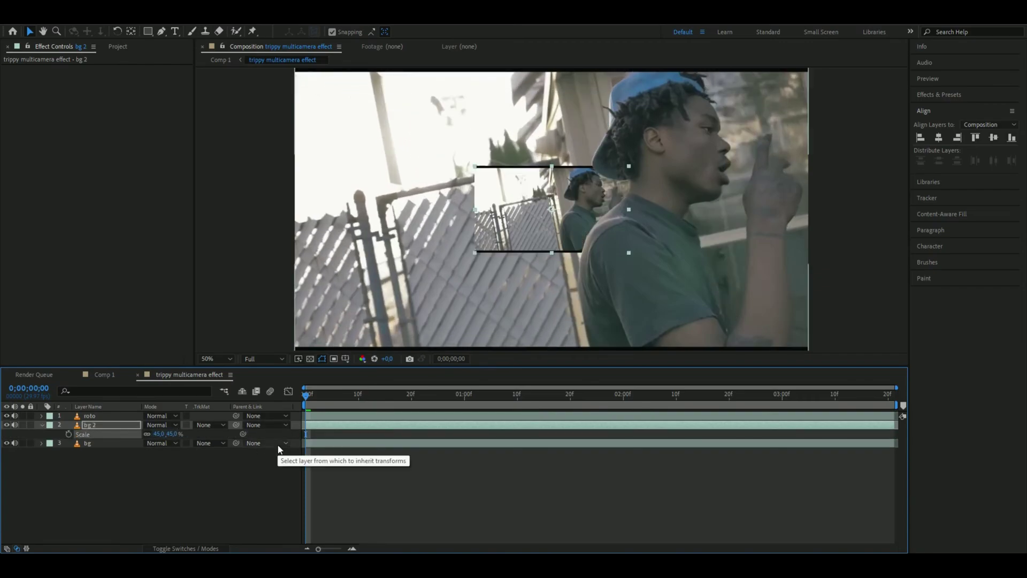
- Position bg 2 at 1634, 894 in the lower-right corner and preview the composition
click(42, 425)
click(42, 424)
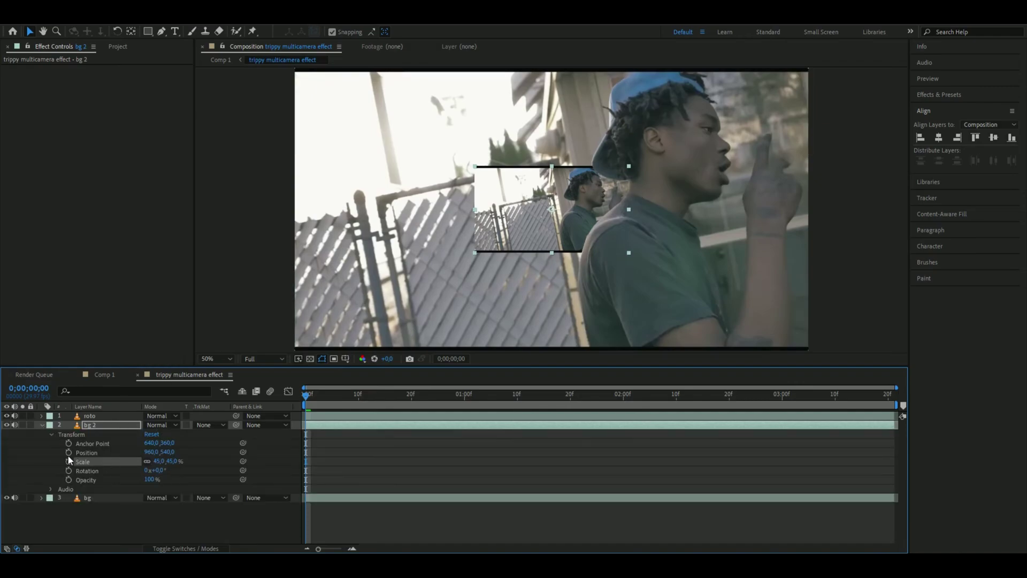
drag(160, 452, 493, 441)
click(172, 451)
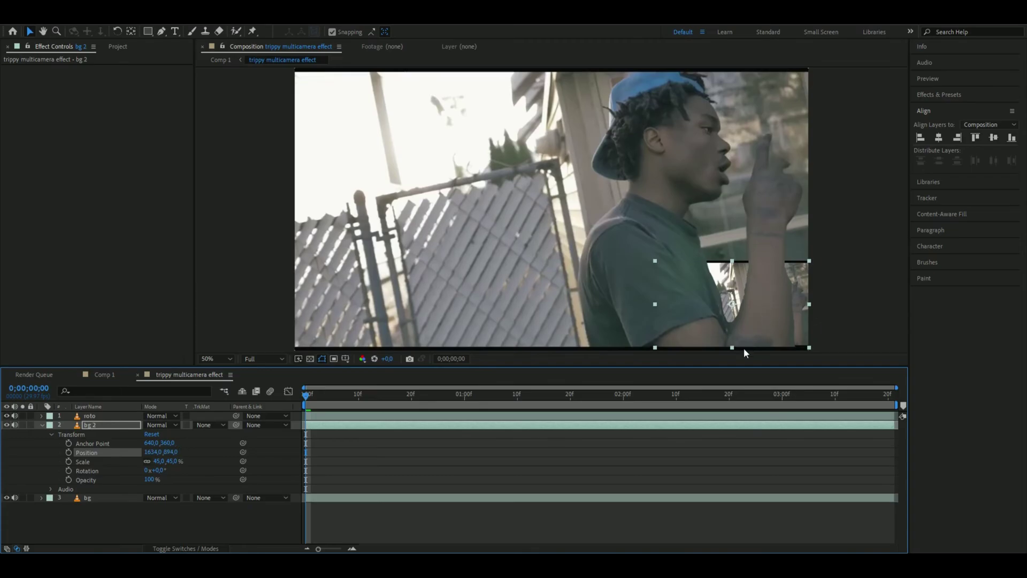
text(894)
key(Return)
key(space)
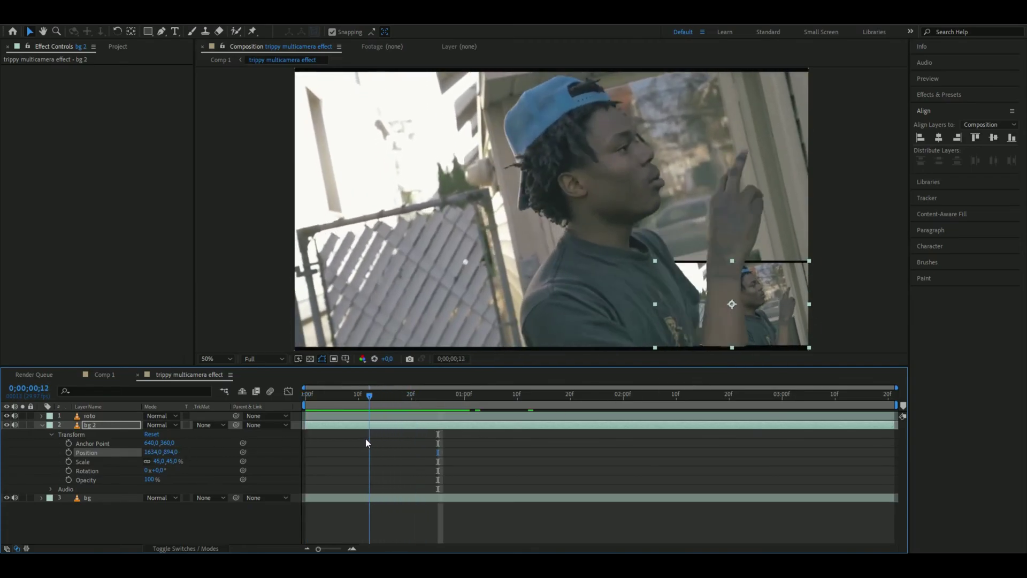
- Apply S_Flicker to the bg 2 inset using an FX Console search for 'flic'
click(339, 399)
click(91, 424)
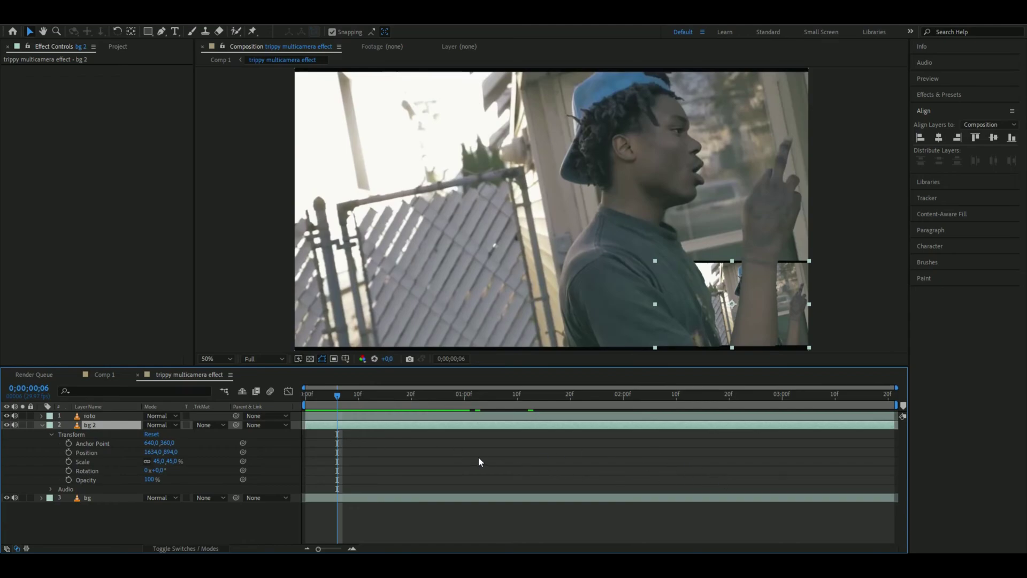
key(ctrl+space)
text(fli)
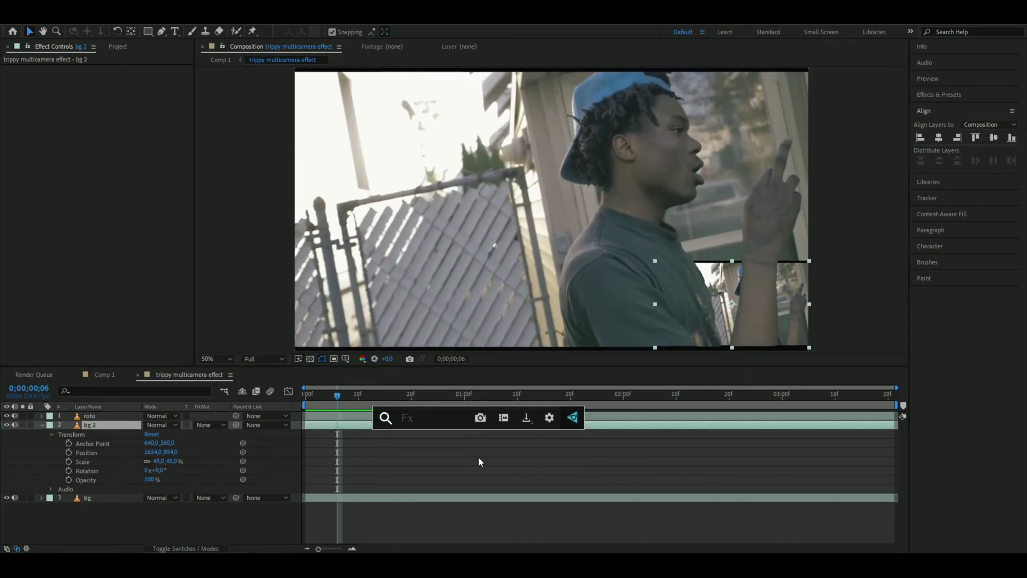
text(c)
click(417, 513)
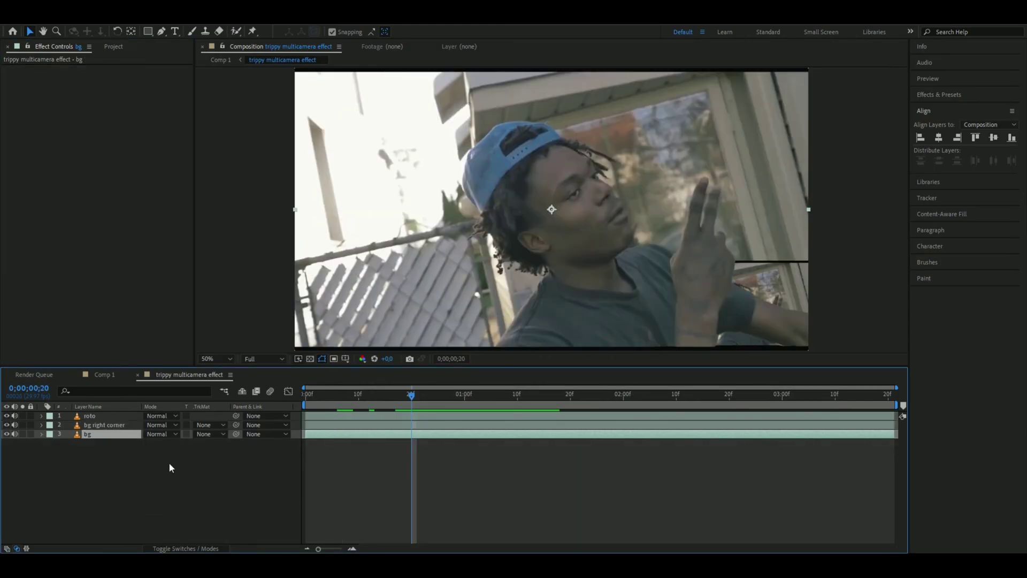
- Duplicate bg, pre-compose the bg 2 copy as 'bg vhs', and open that precomp
key(ctrl+d)
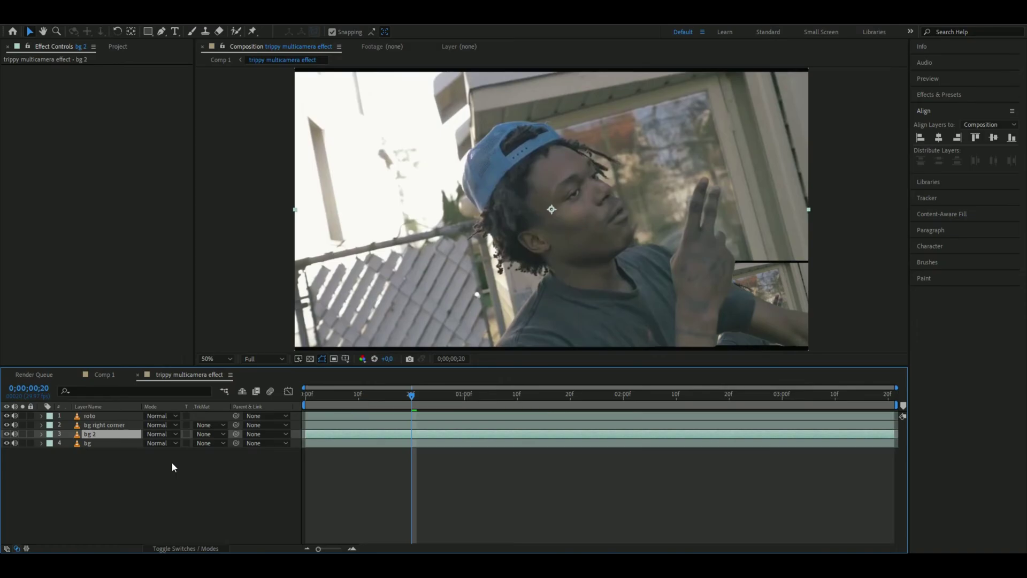
right_click(352, 434)
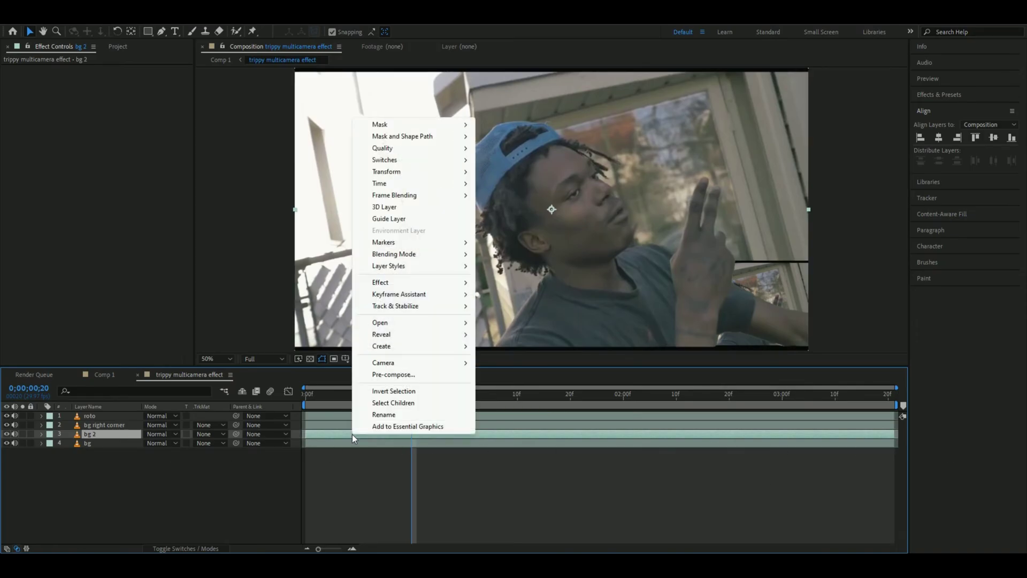
click(407, 375)
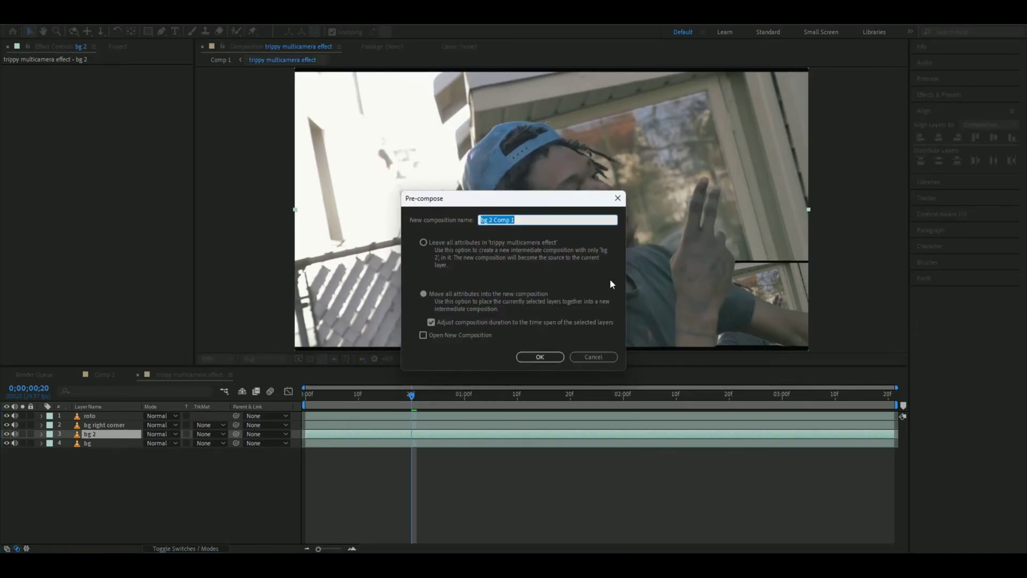
text(vh)
key(BackSpace)
key(BackSpace)
text(bg vhs)
key(Return)
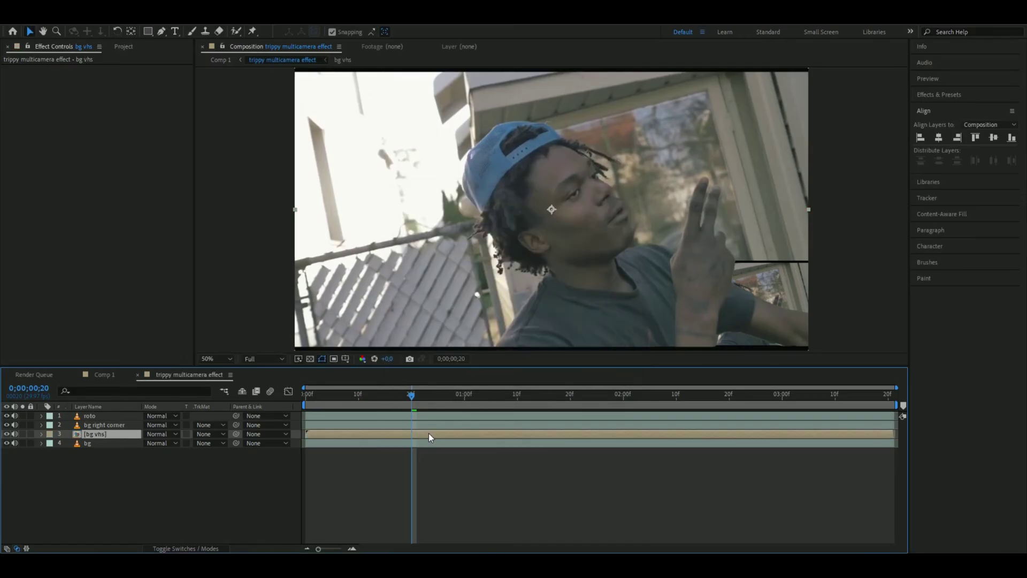
double_click(428, 432)
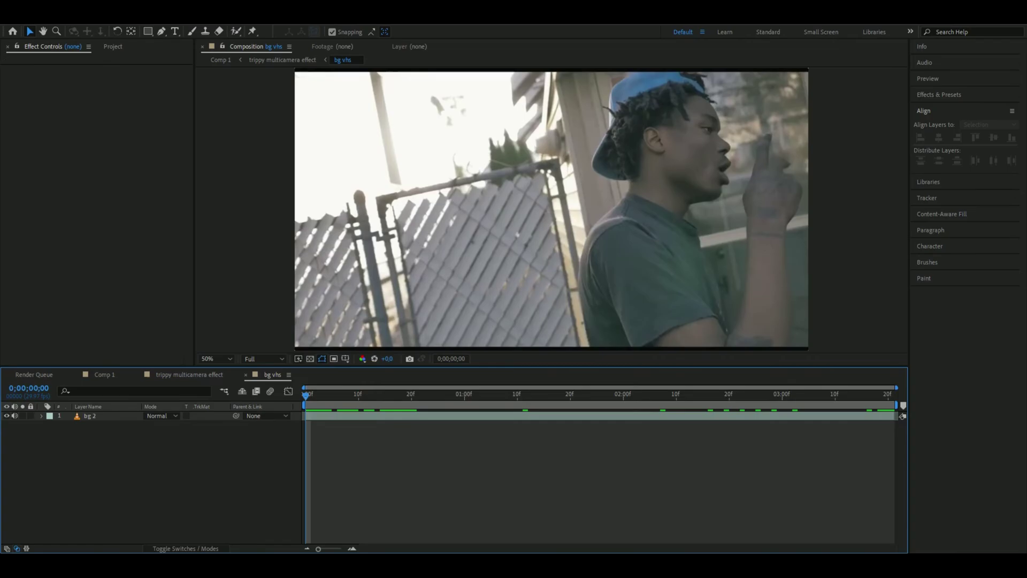
- Choose the vhs preset (640x480, 15 fps) in the bg vhs Composition Settings
click(68, 24)
click(71, 44)
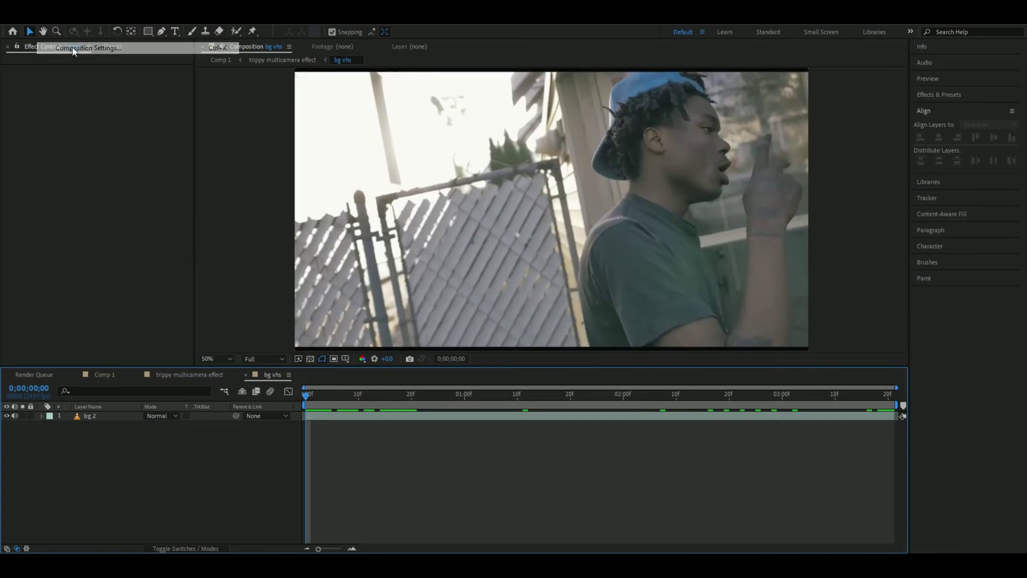
click(420, 174)
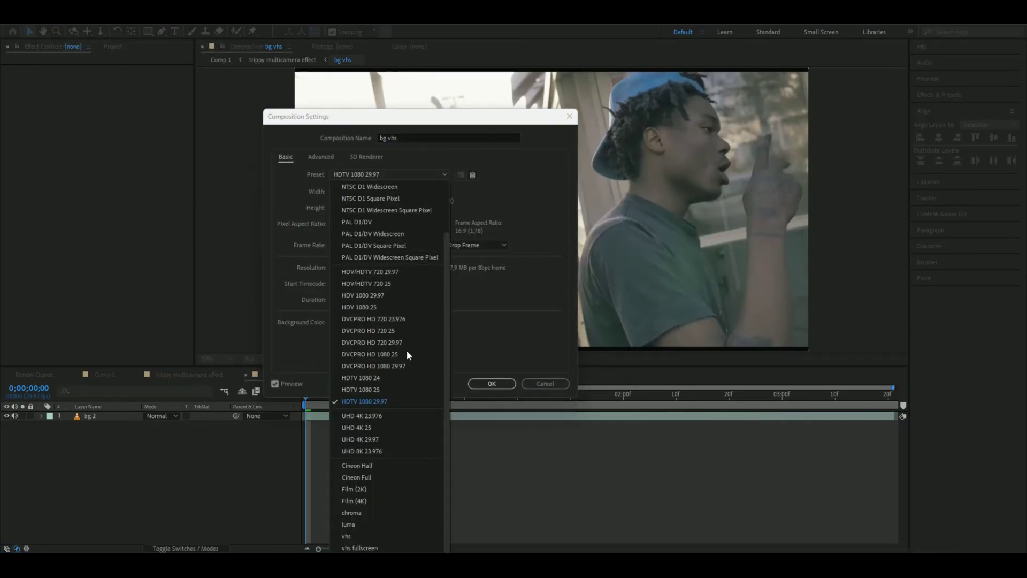
click(353, 537)
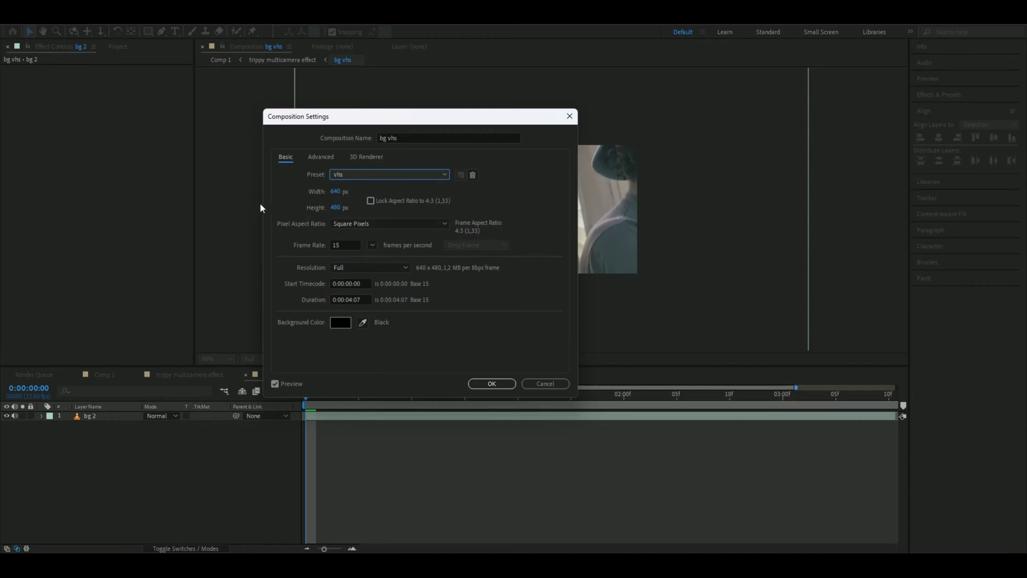
- Confirm the vhs composition settings and scale the bg 2 layer to 42%
click(490, 385)
click(101, 419)
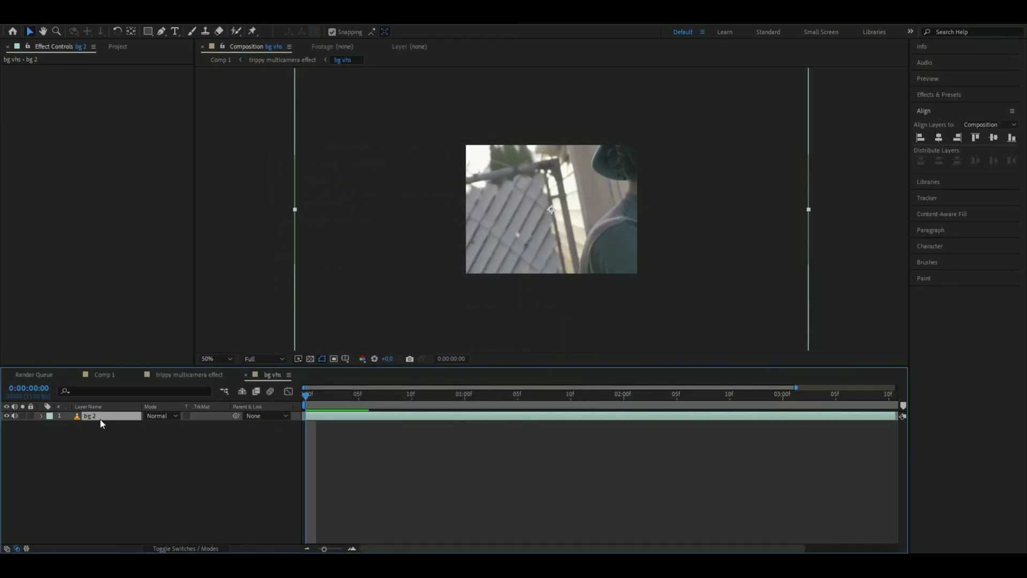
click(40, 415)
click(51, 425)
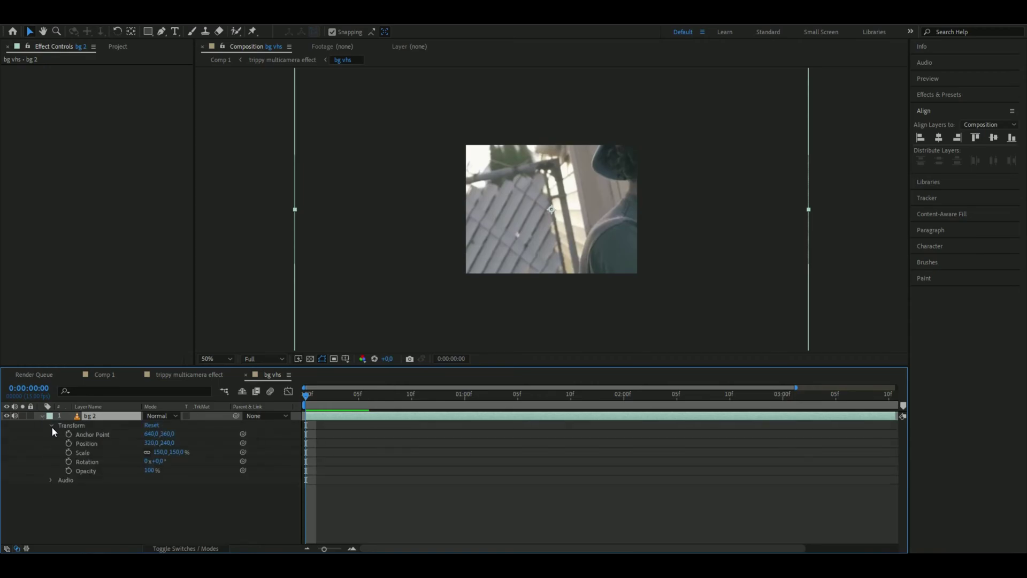
click(160, 452)
text(42)
key(Return)
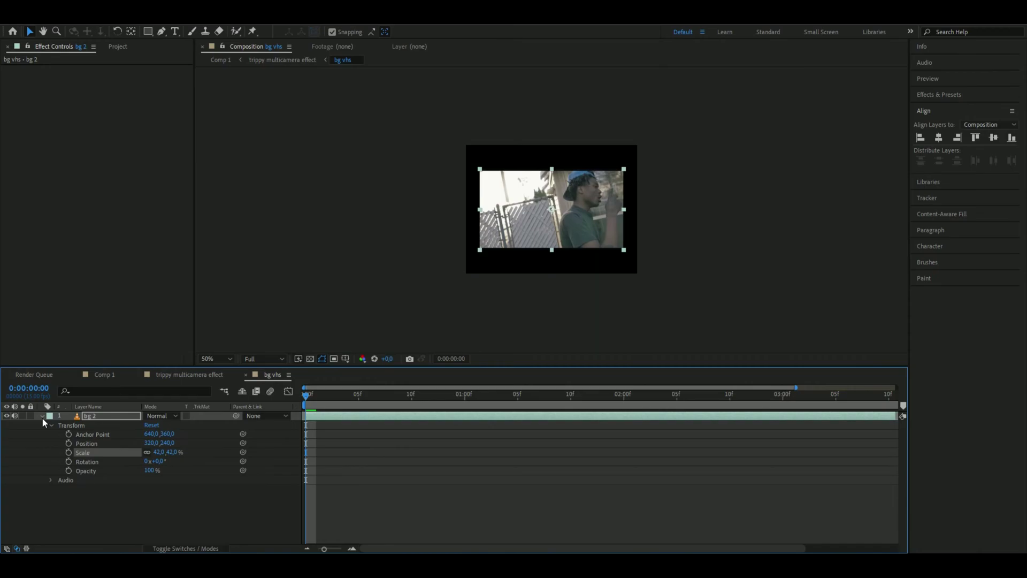
click(340, 416)
- Apply S_JitterFrames to bg 2 with Edit Frame Length 18 and preview it
key(ctrl+space)
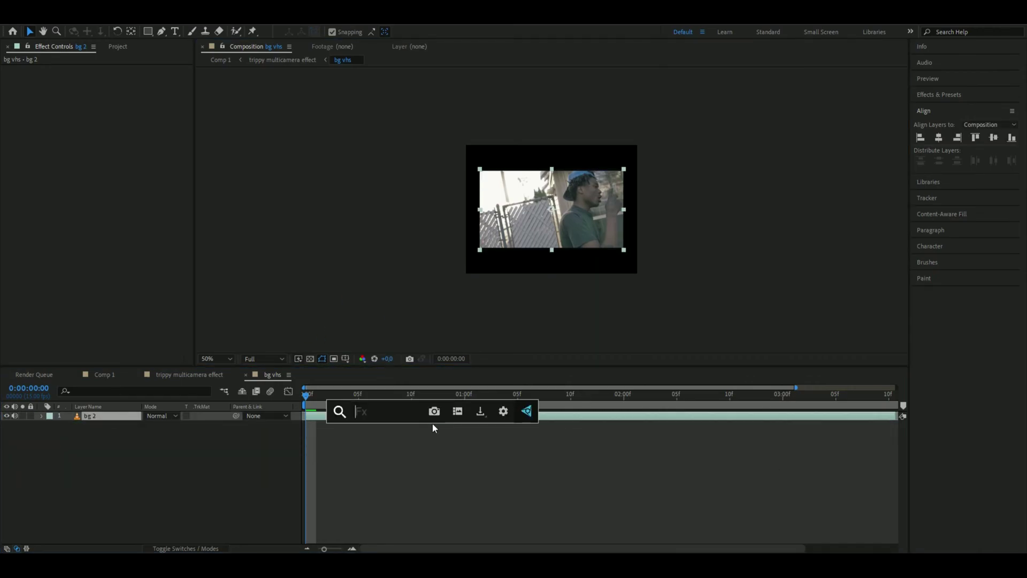
text(ji)
key(Down)
key(Down)
key(Return)
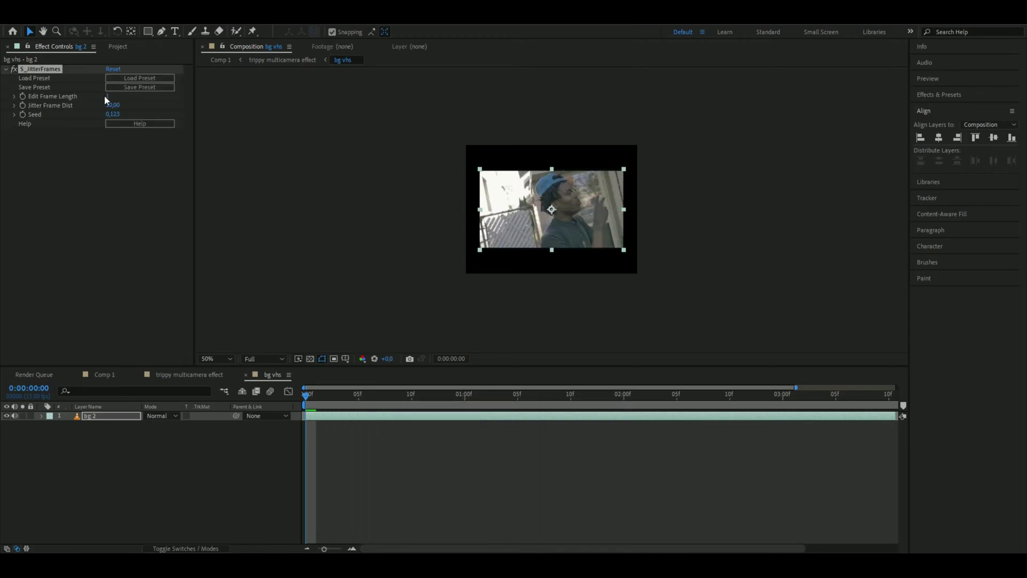
click(106, 97)
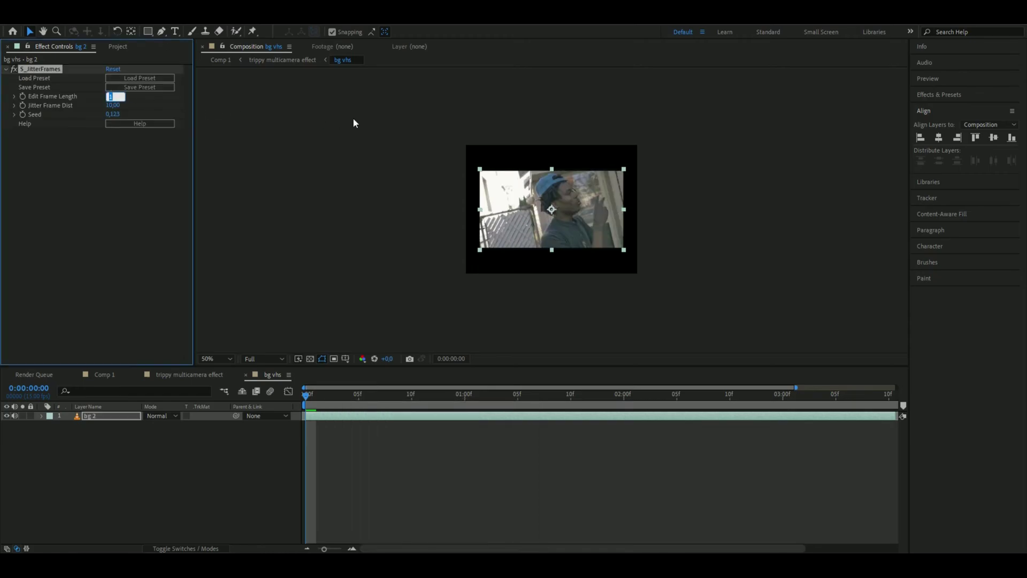
text(18)
key(Return)
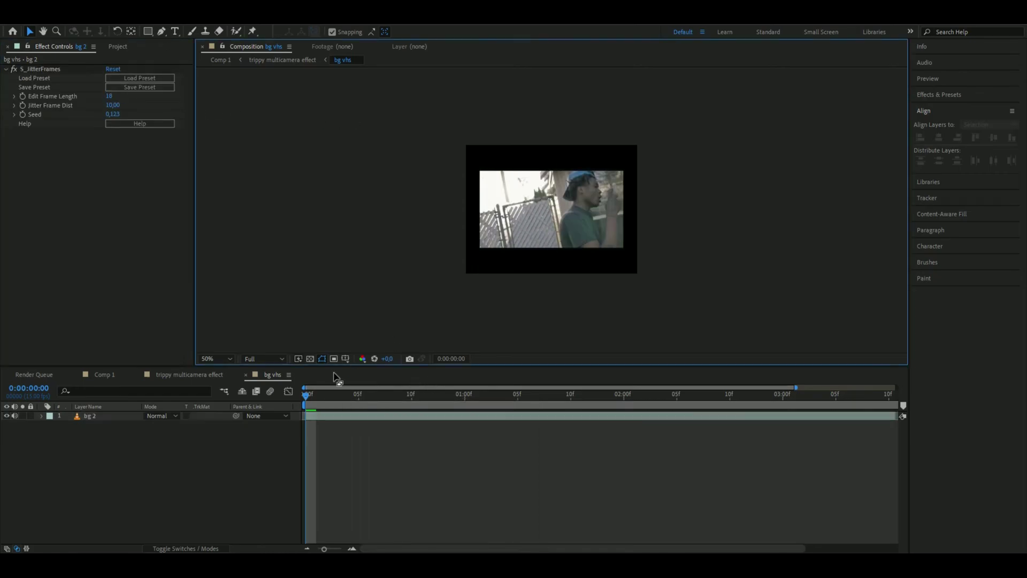
key(space)
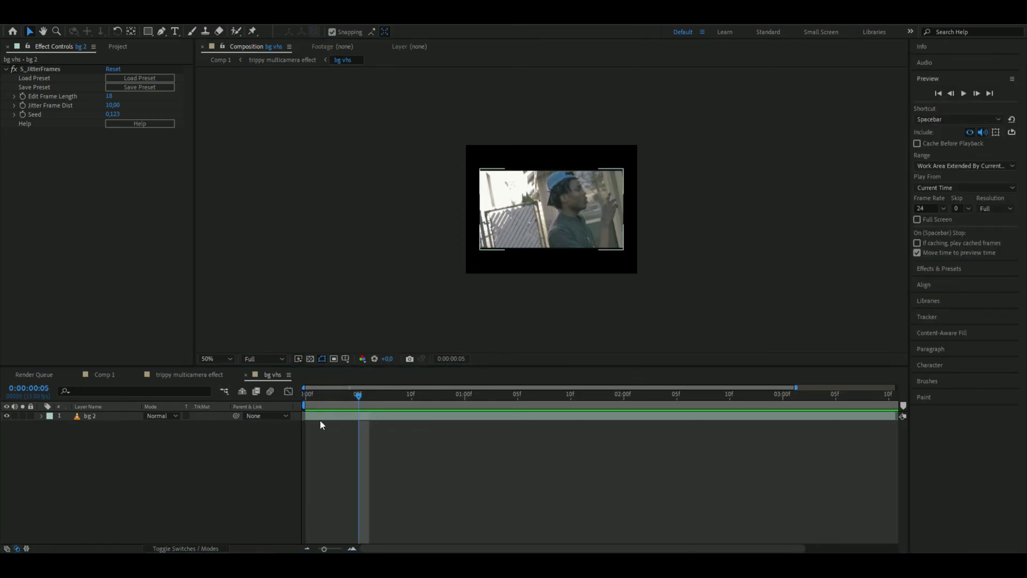
- Paste Fast Box Blur, Unsharp Mask, Add Grain and Wave Warp onto bg 2
click(321, 419)
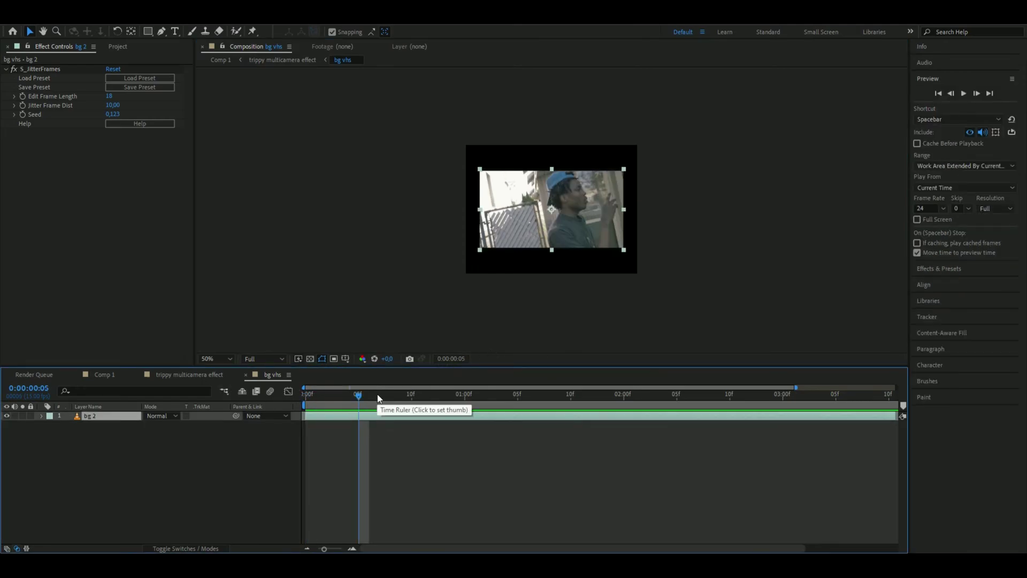
key(ctrl+v)
click(501, 478)
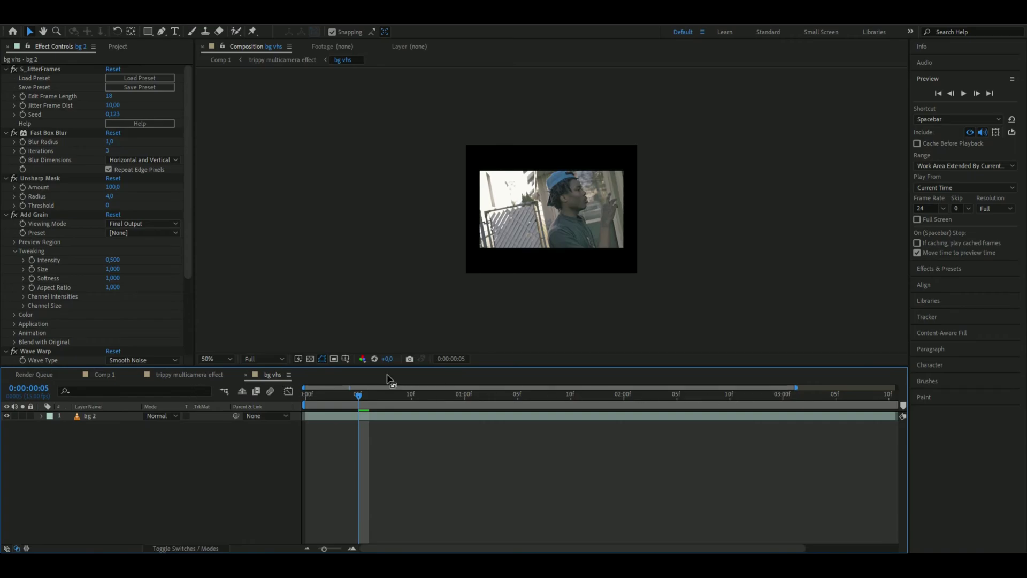
- In the trippy multicamera effect comp, scale the bg vhs layer to 175%
click(189, 375)
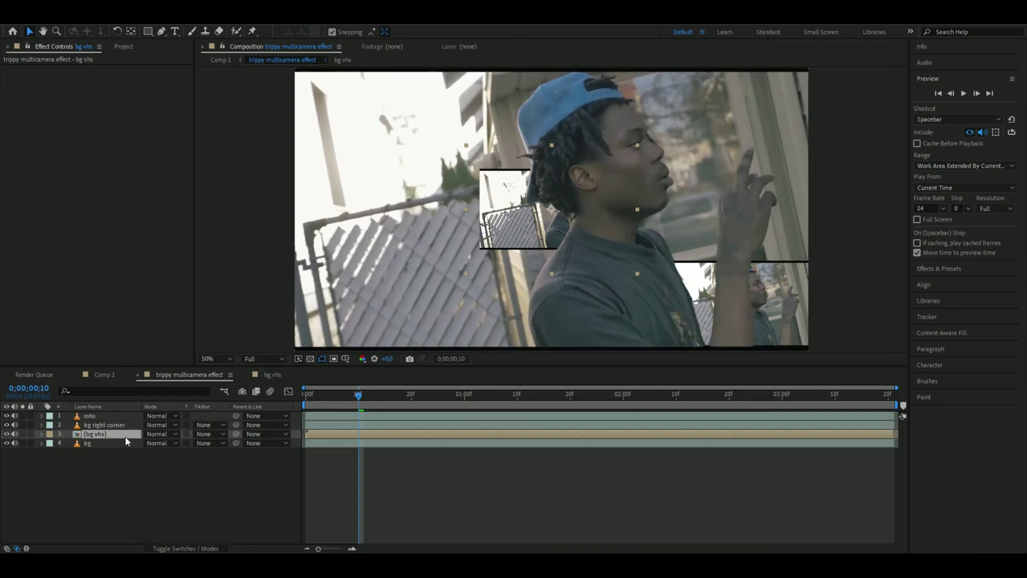
key(s)
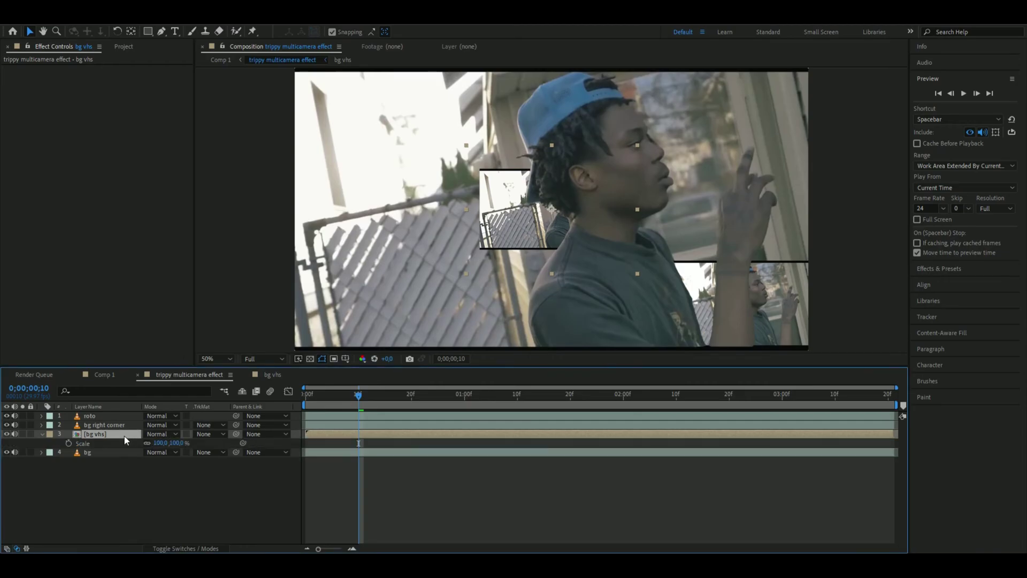
click(161, 442)
text(175)
key(Return)
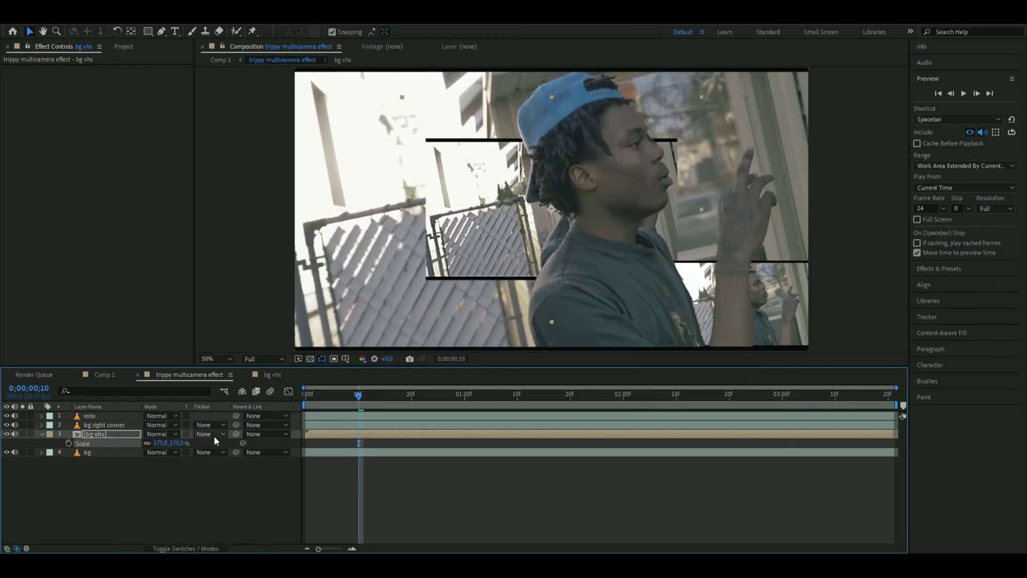
- Move bg vhs to about 469, 279 in the upper left of the frame
click(41, 434)
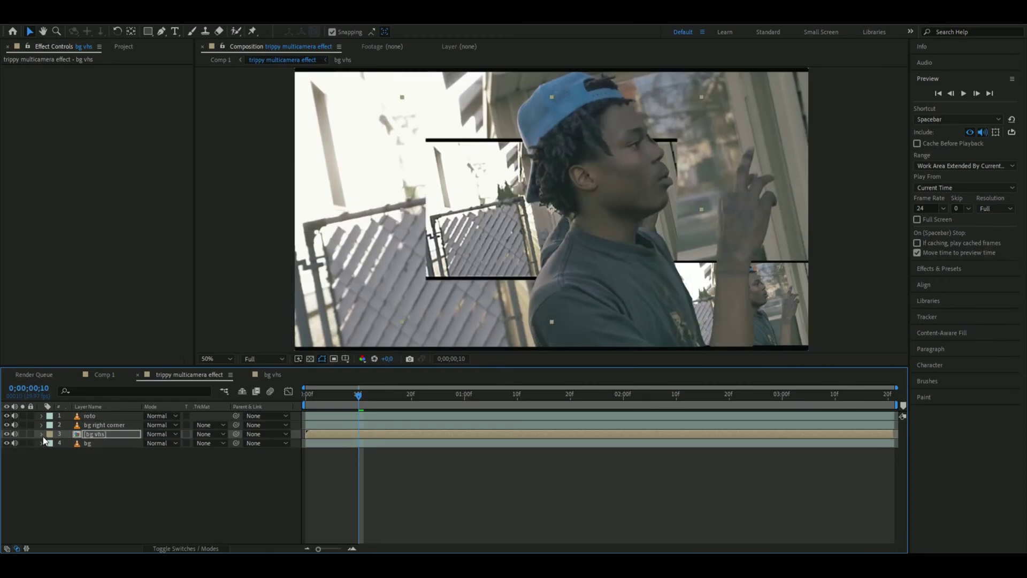
click(42, 435)
drag(160, 461, 65, 423)
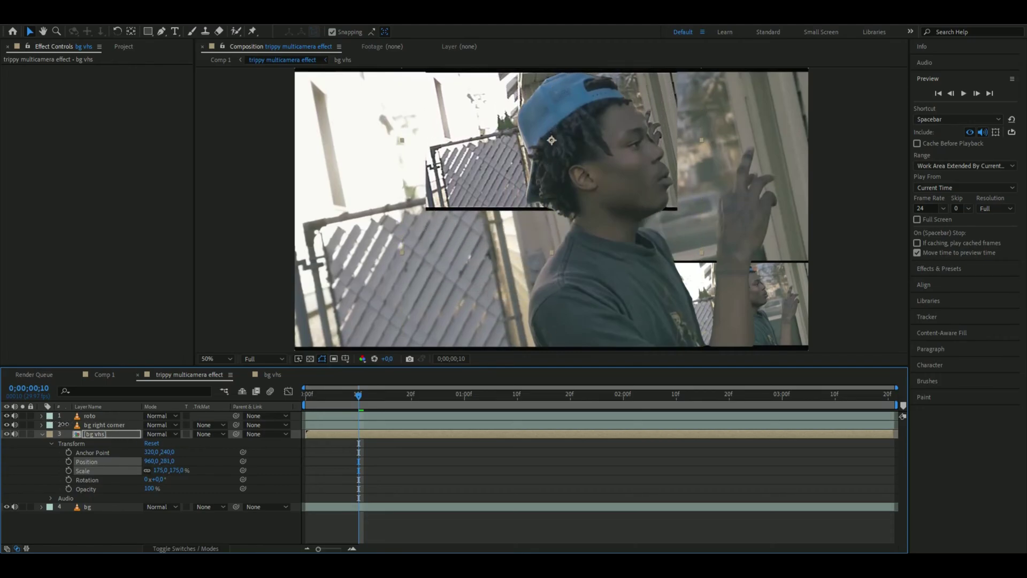
drag(552, 160, 421, 160)
click(338, 399)
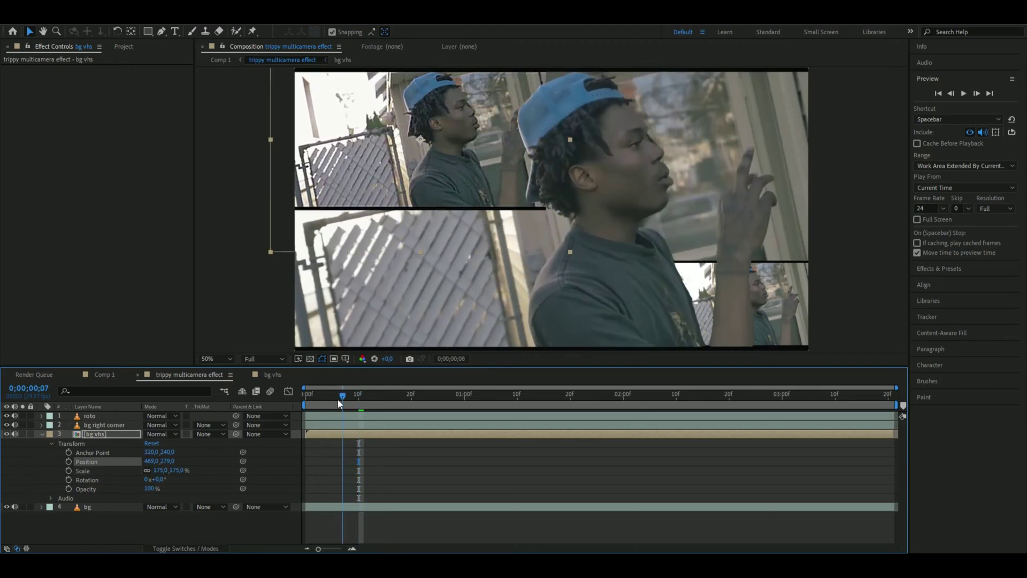
key(Home)
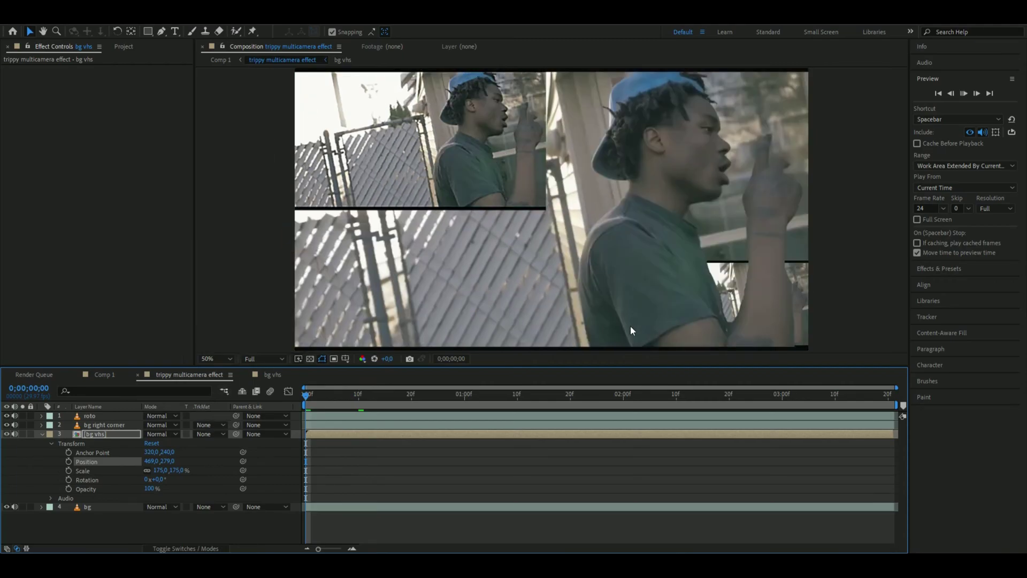
key(comma)
key(space)
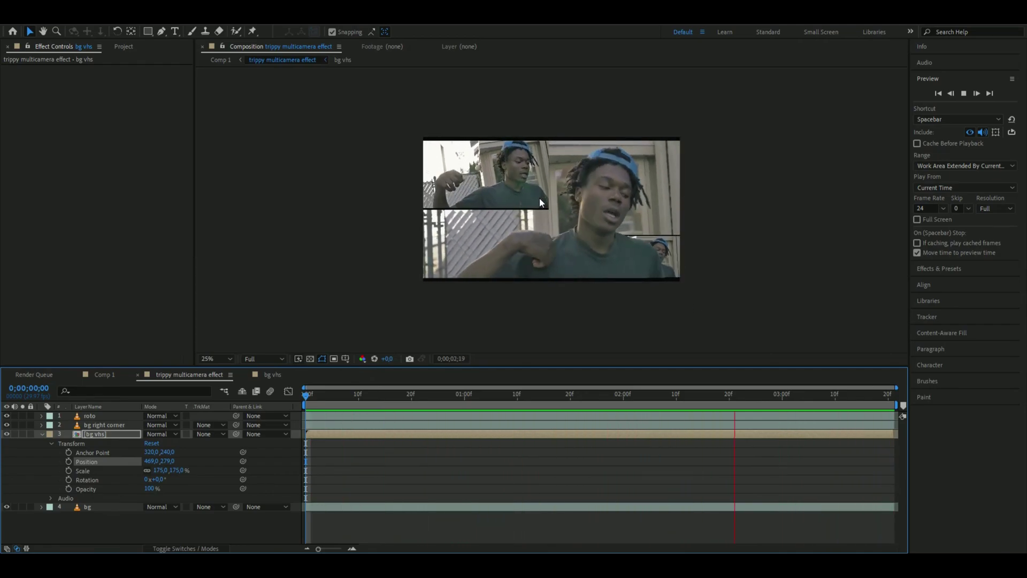
click(331, 249)
- Duplicate the roto layer into numbered echo copies, keeping the original roto on top
click(261, 268)
key(u)
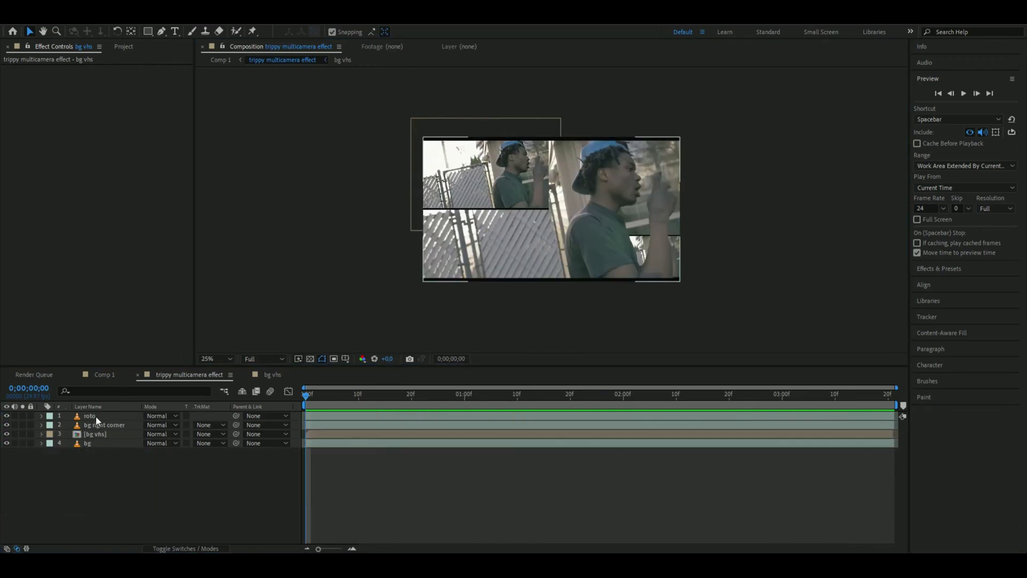
click(95, 416)
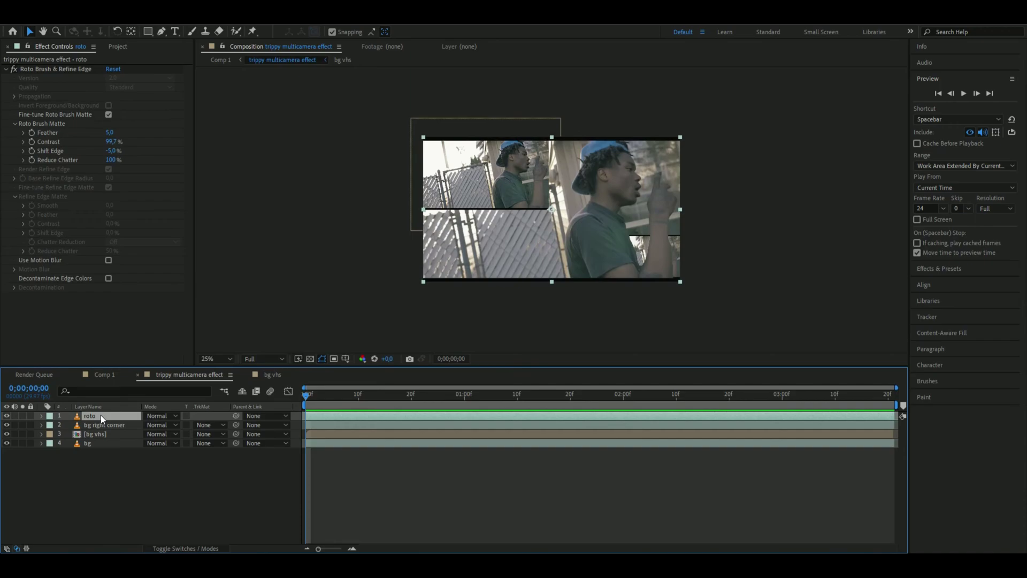
key(ctrl+d)
key(ctrl+d)
key(ctrl+d)
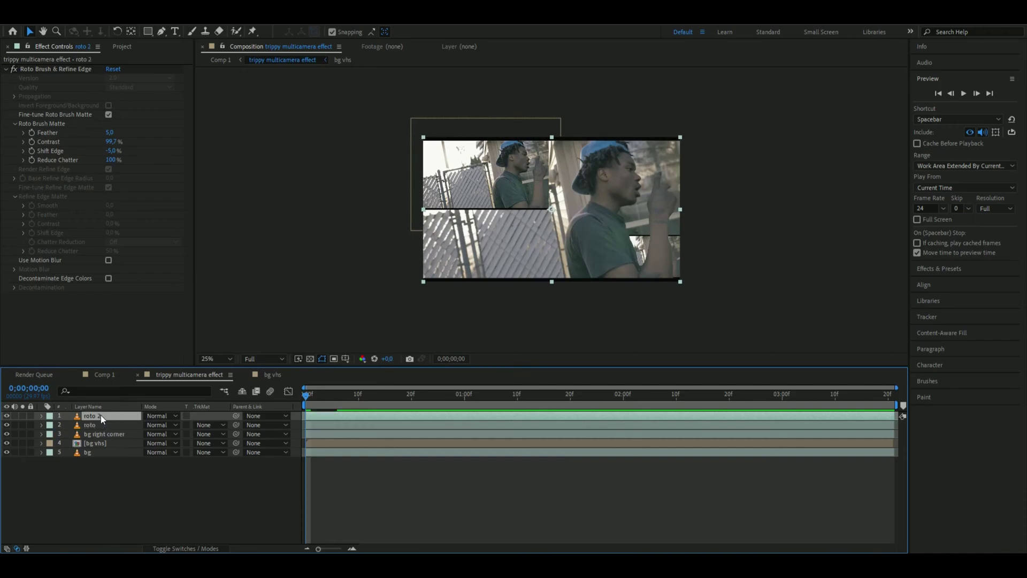
key(ctrl+d)
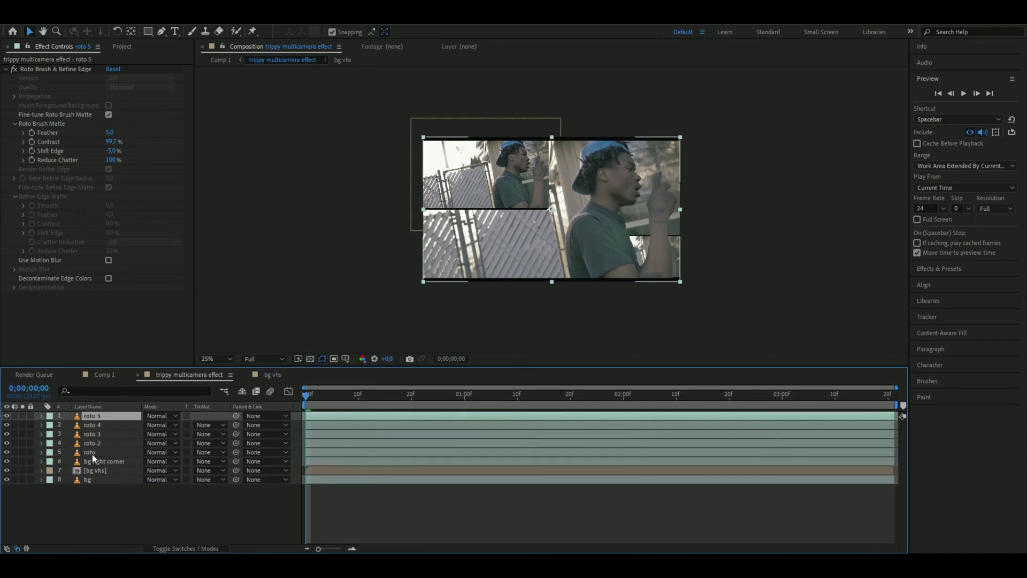
click(92, 452)
drag(99, 454, 107, 415)
key(semicolon)
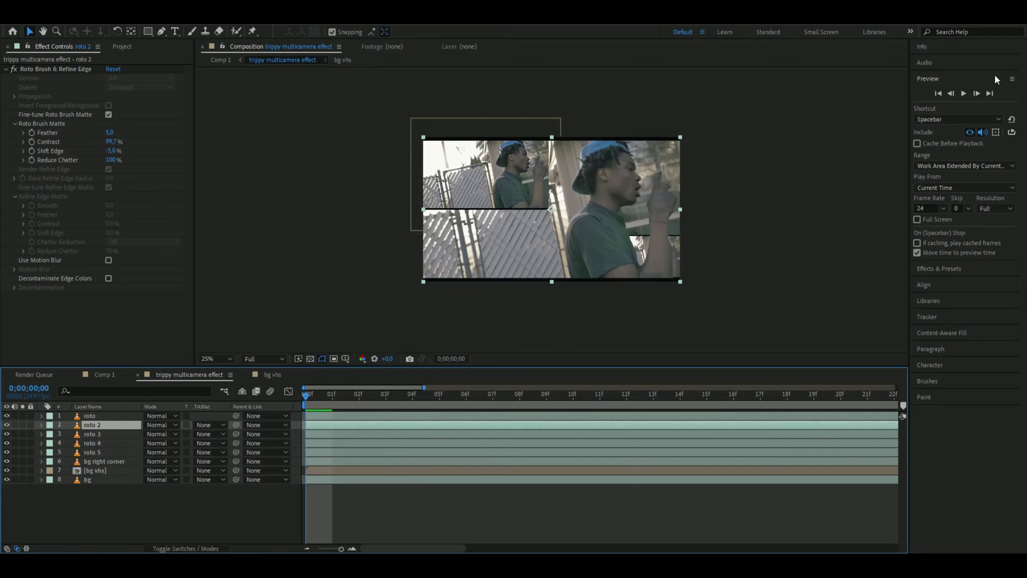
- Trim the roto copies' in-points with Alt+[ so each starts two frames later
click(977, 94)
click(976, 94)
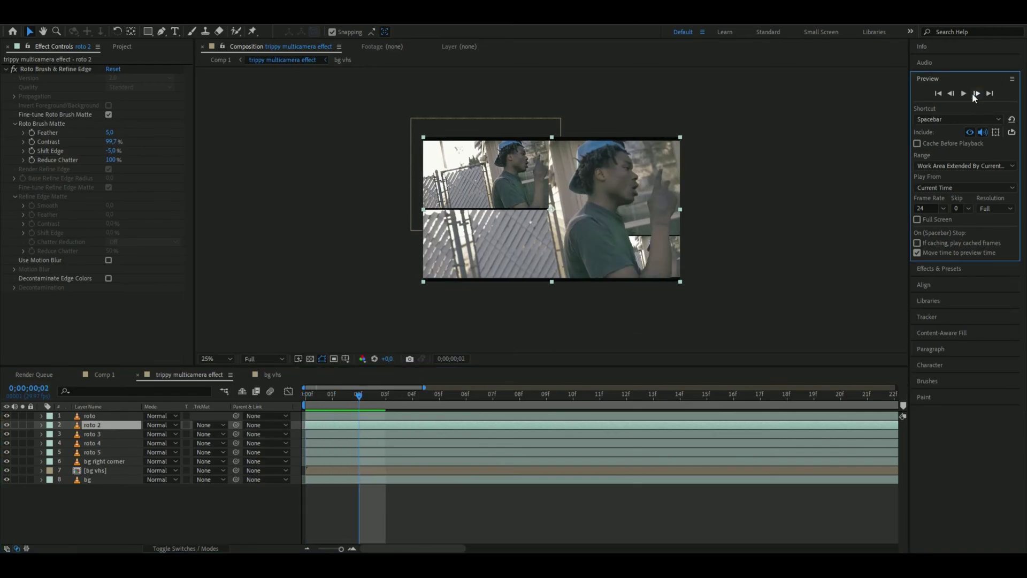
click(361, 433)
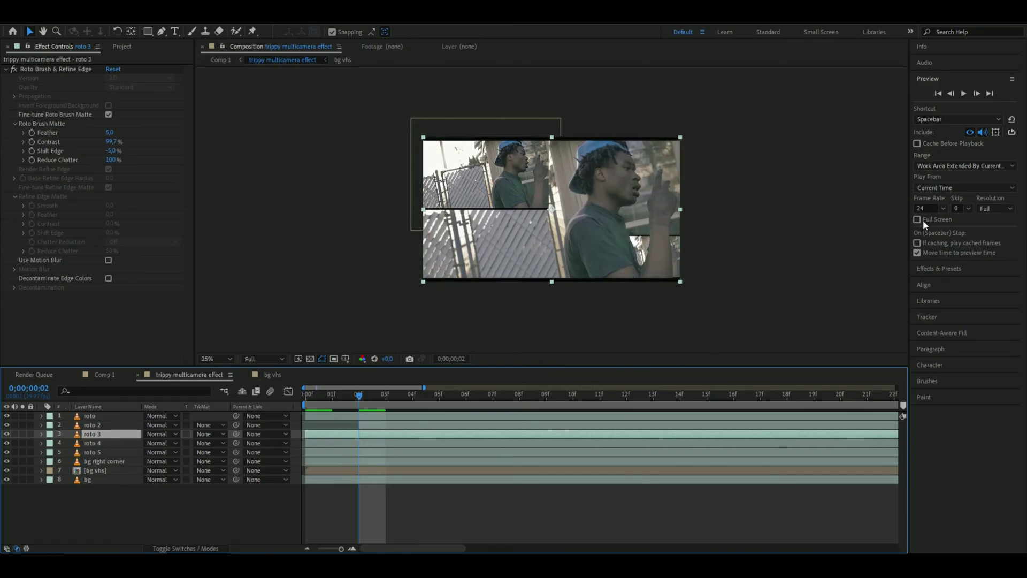
click(976, 94)
click(976, 95)
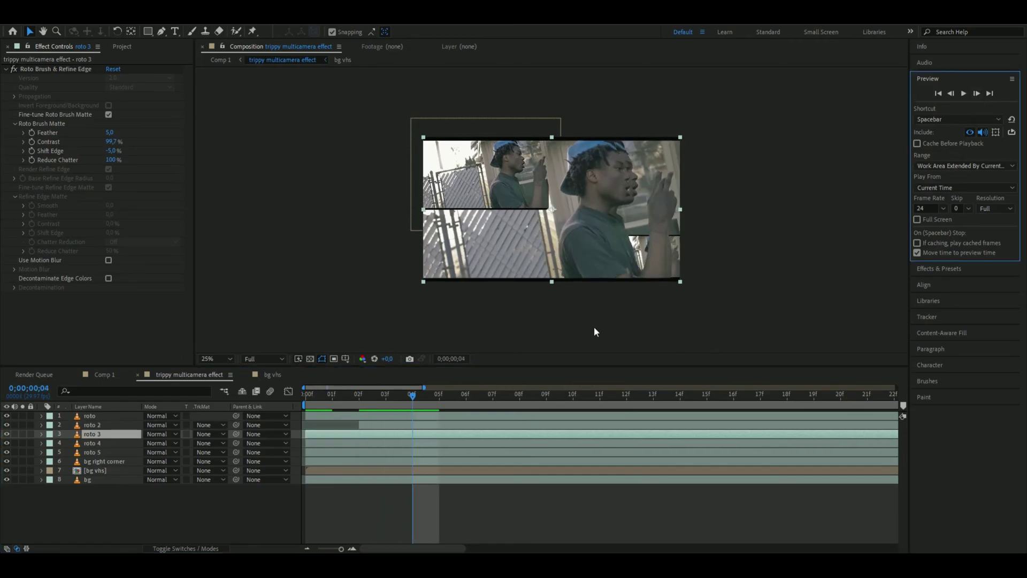
click(452, 433)
key(alt+bracketleft)
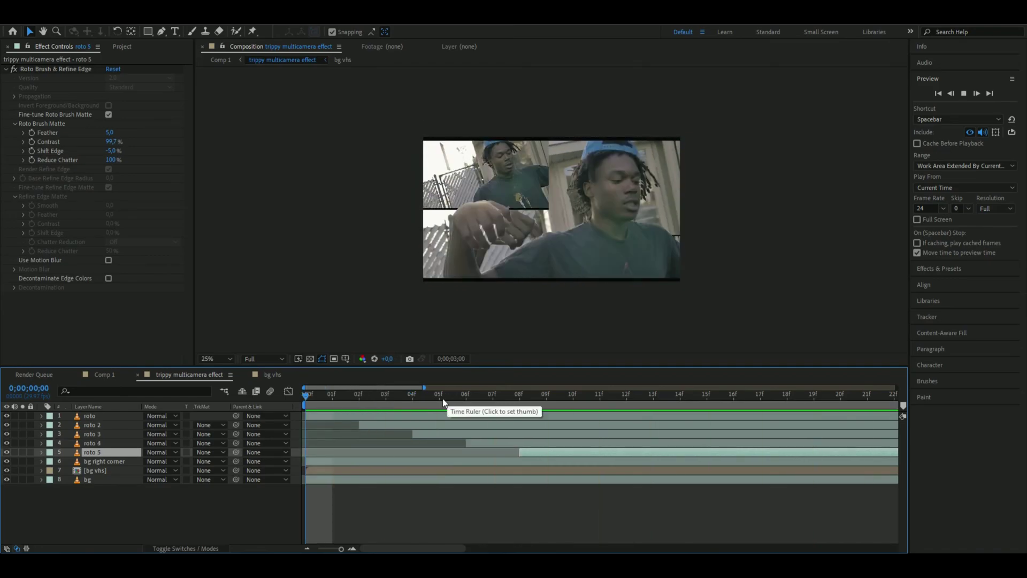
key(space)
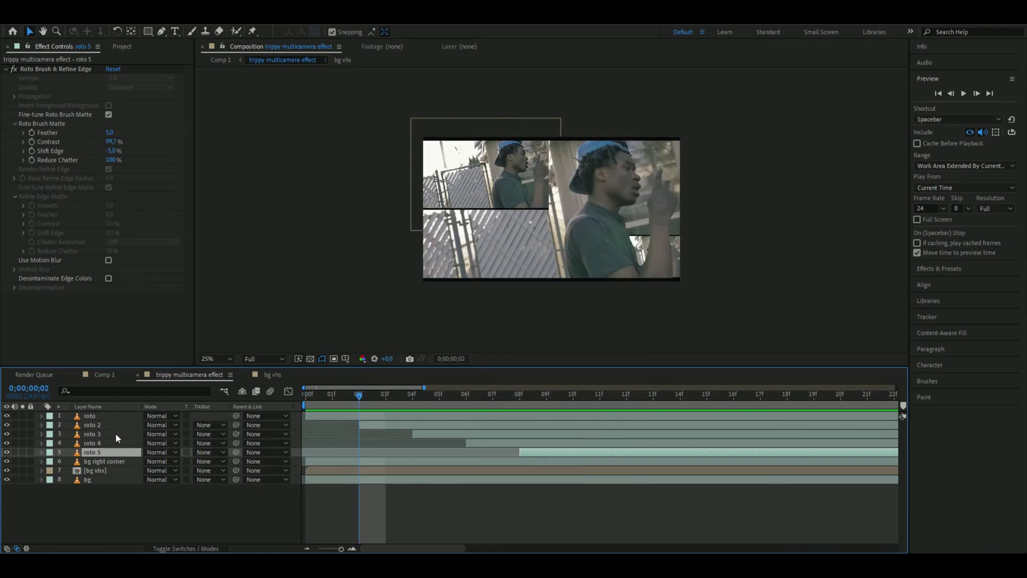
click(121, 426)
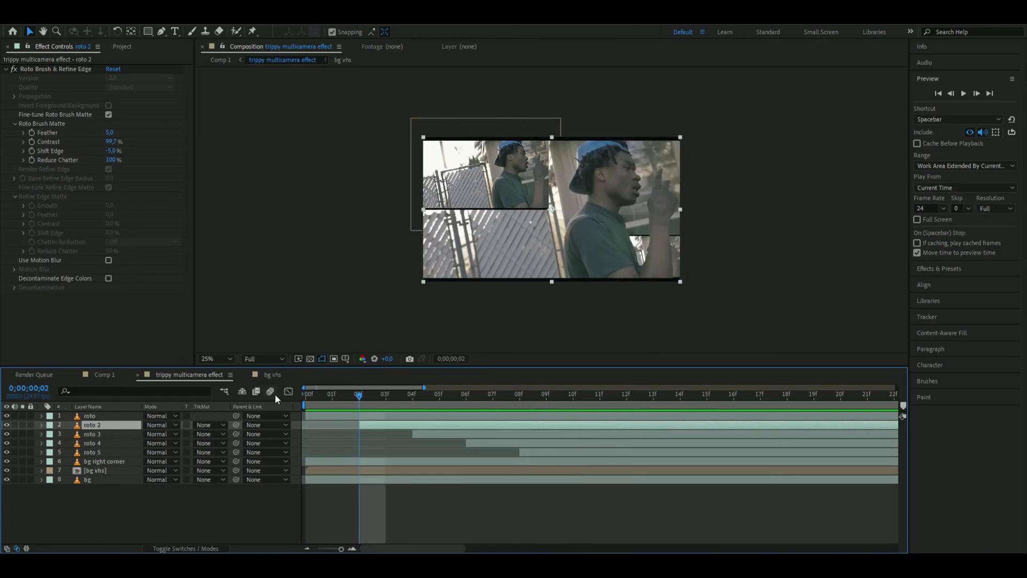
drag(377, 399, 439, 399)
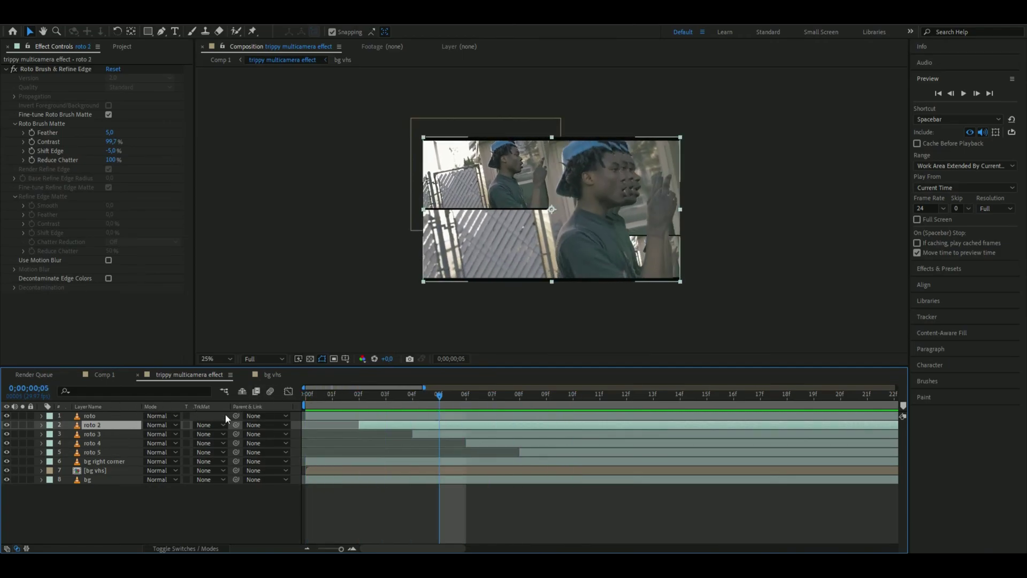
- Set roto 2's opacity to 80% and roto 3's opacity to 60%
click(42, 426)
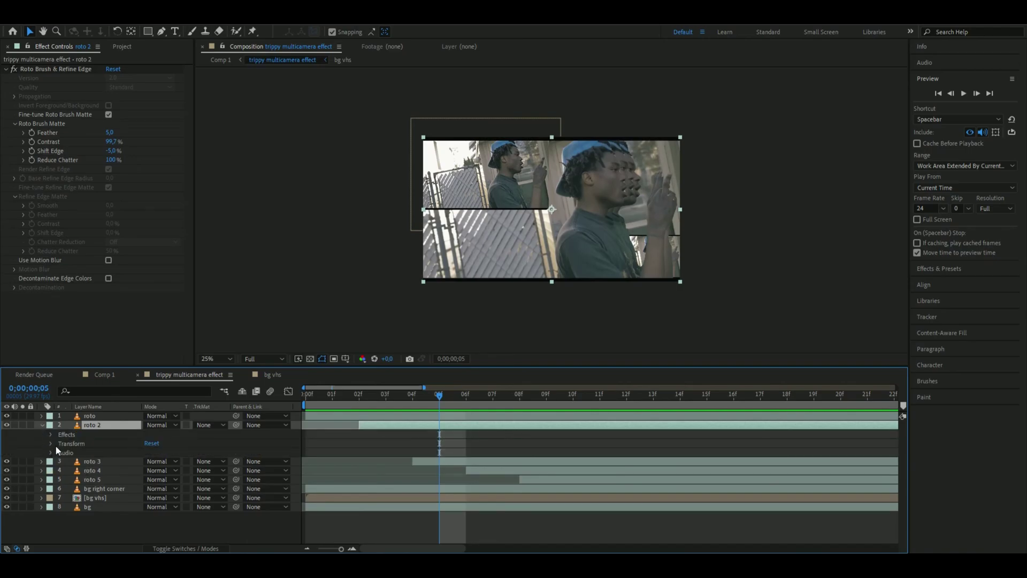
click(51, 444)
click(275, 491)
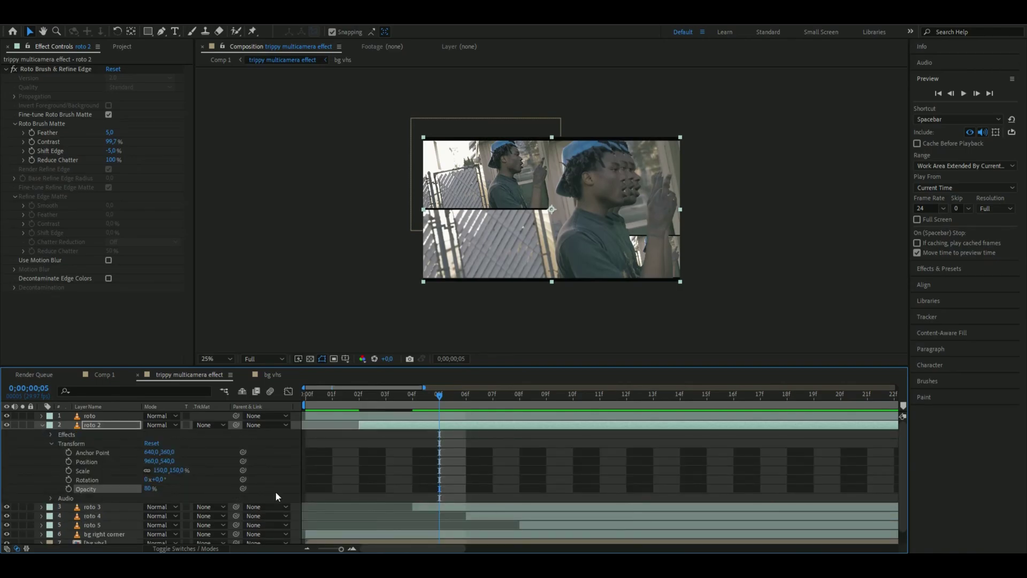
click(41, 425)
click(42, 433)
click(91, 434)
click(51, 452)
click(154, 498)
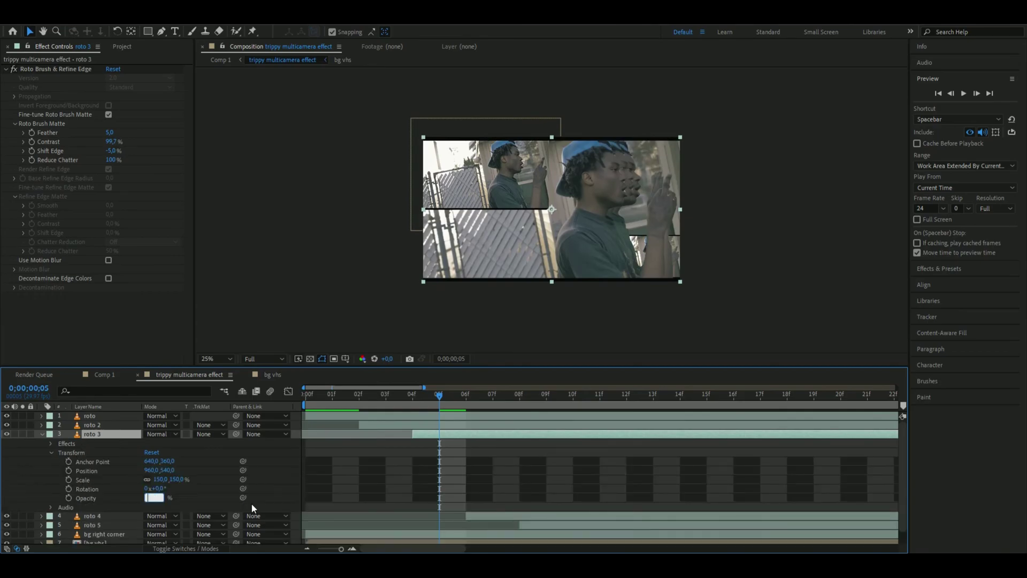
text(60)
key(Tab)
- Set roto 4's opacity to 40% and roto 5's opacity to 20%
text(4)
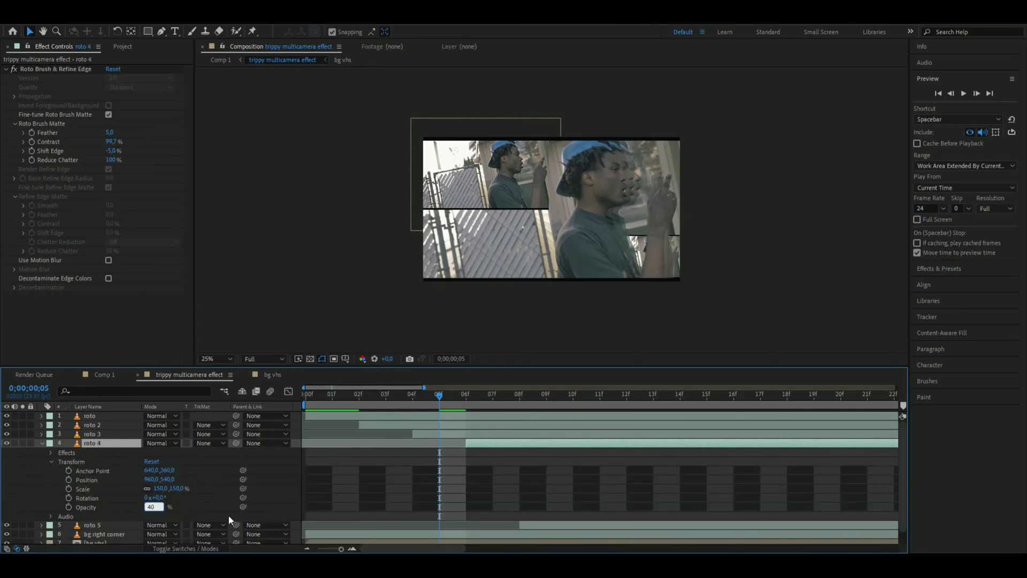
text(0)
click(230, 519)
click(42, 443)
click(59, 452)
click(41, 452)
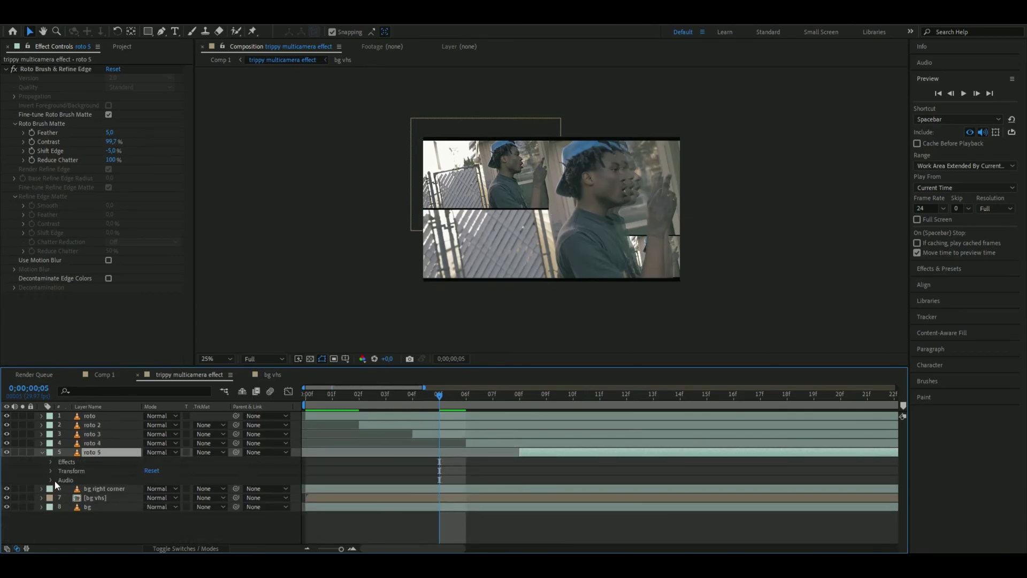
click(51, 471)
click(154, 515)
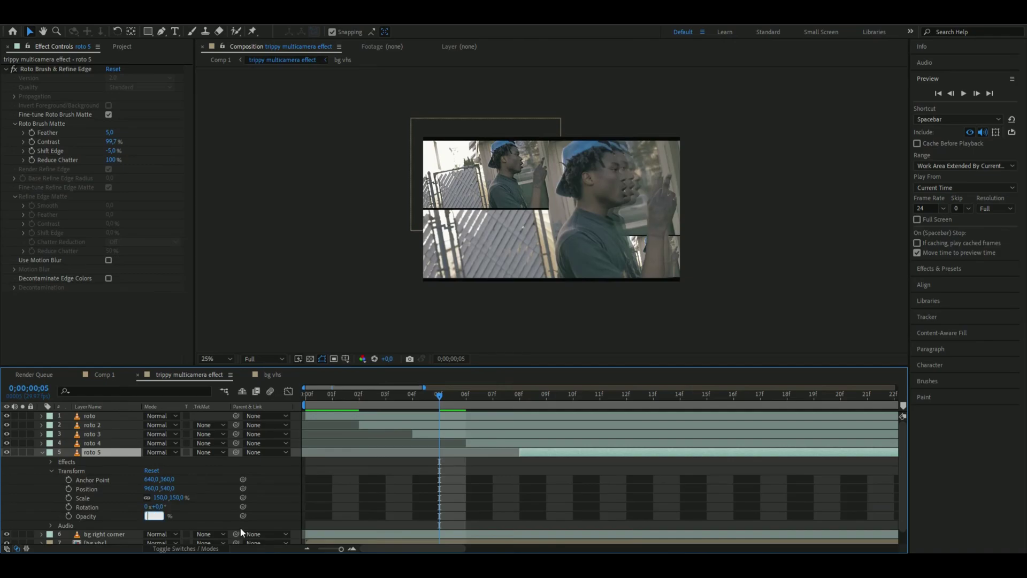
text(20)
click(41, 452)
click(105, 418)
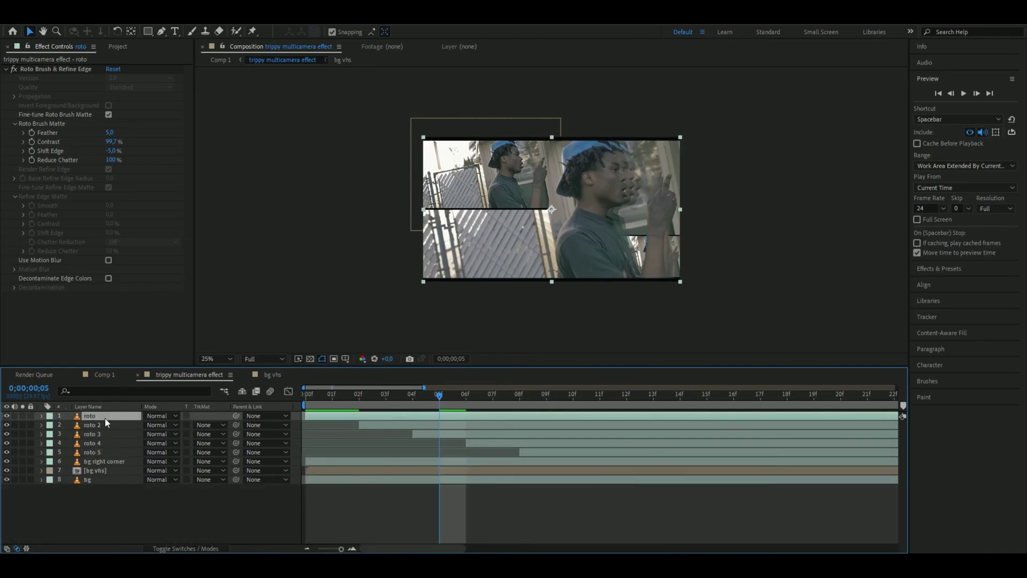
click(106, 425)
click(386, 392)
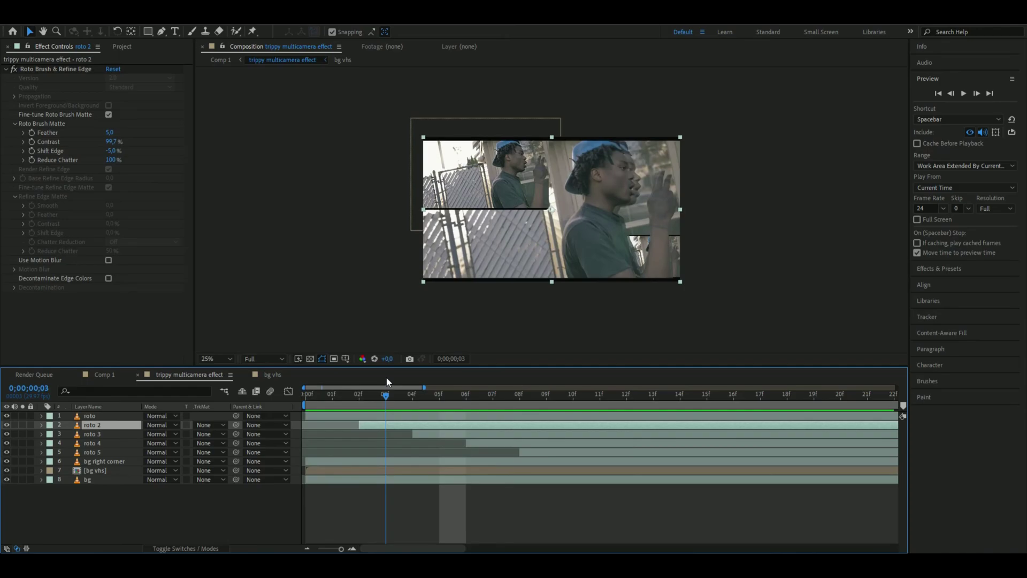
- Preview the trailing echo animation, save the project, then stop playback and deselect all layers
key(space)
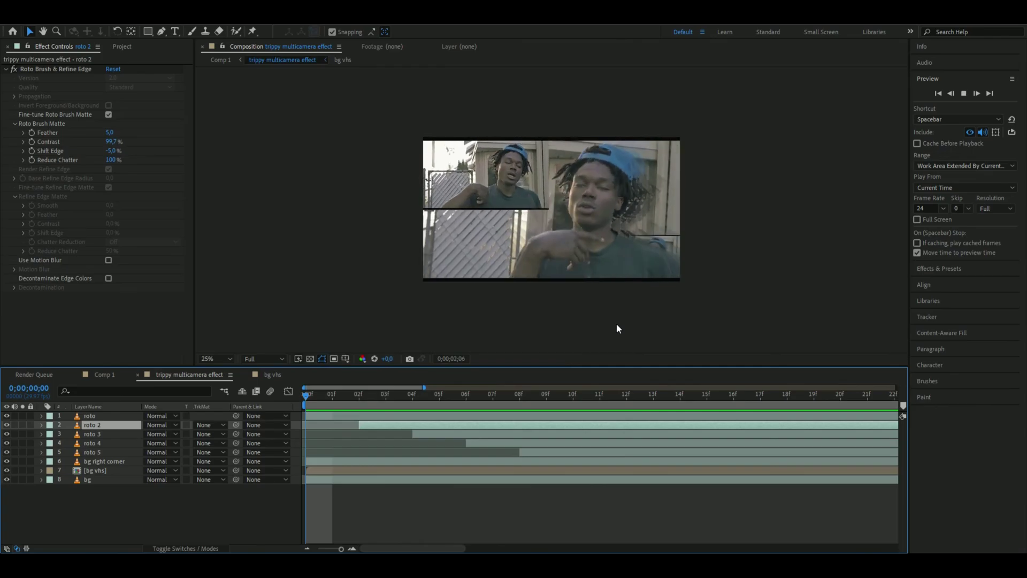
key(ctrl+s)
key(space)
click(109, 433)
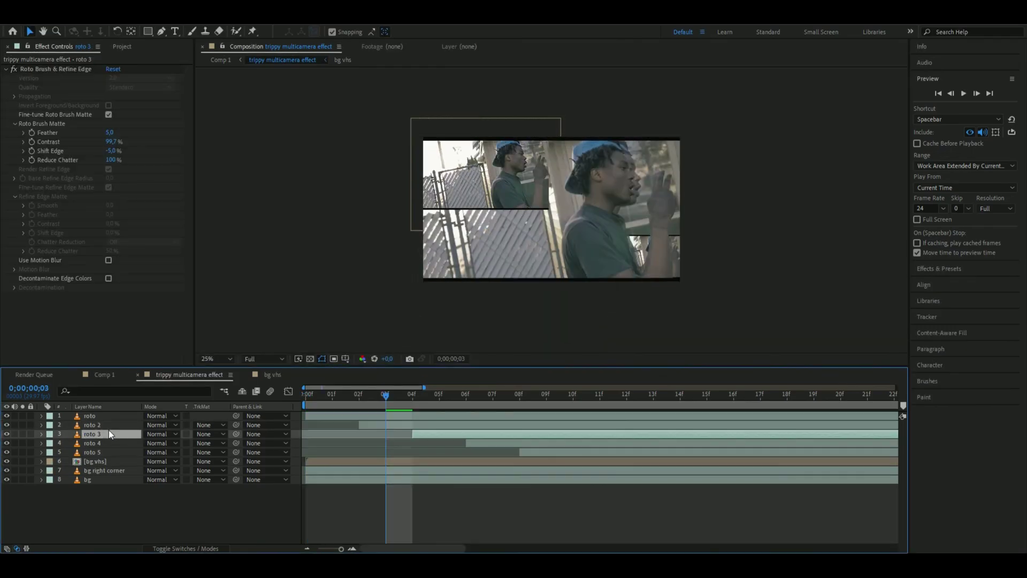
click(138, 490)
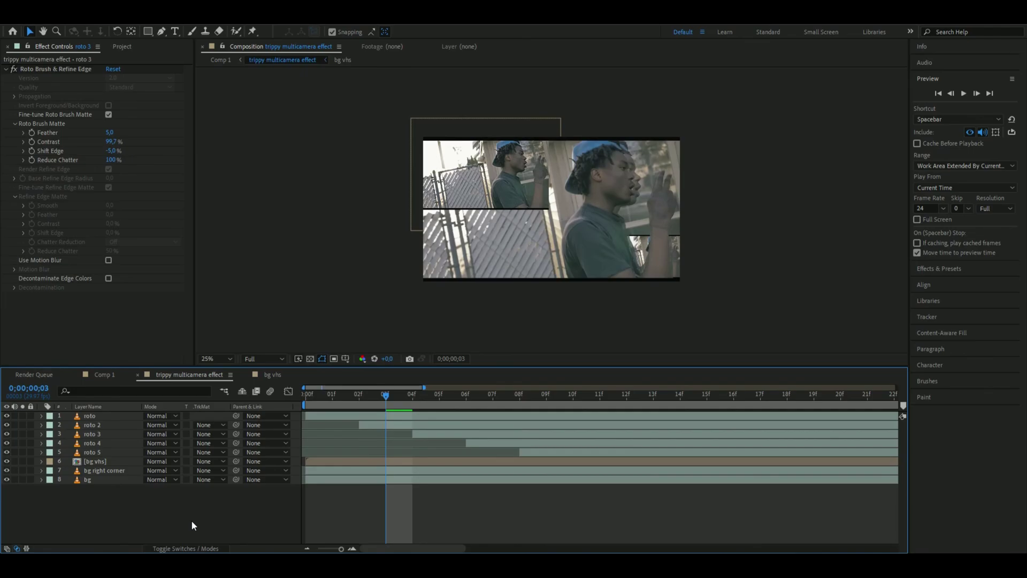
- Create an adjustment layer just below roto and apply Colorama with a 120° phase shift
key(ctrl+alt+y)
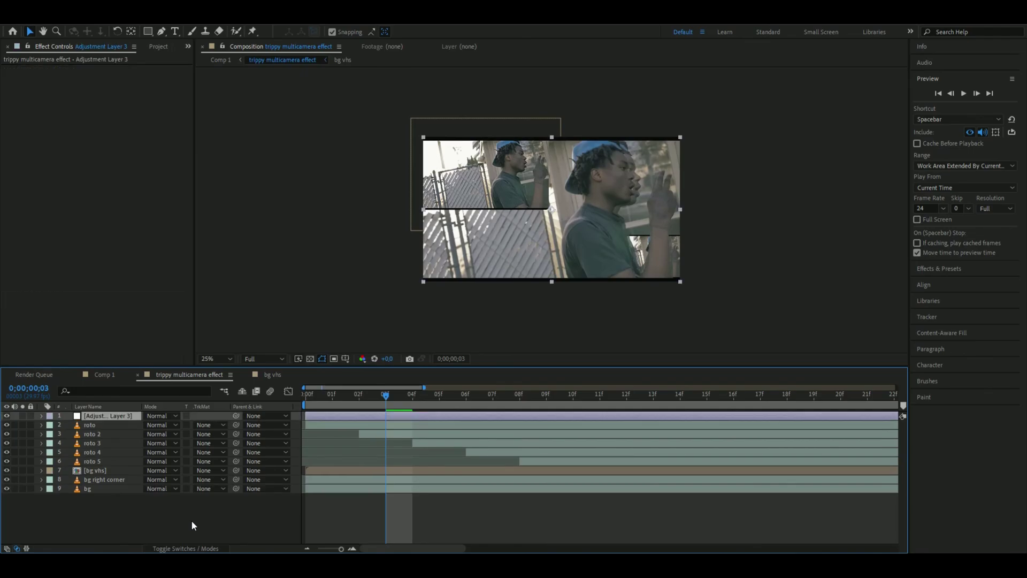
drag(114, 415, 114, 426)
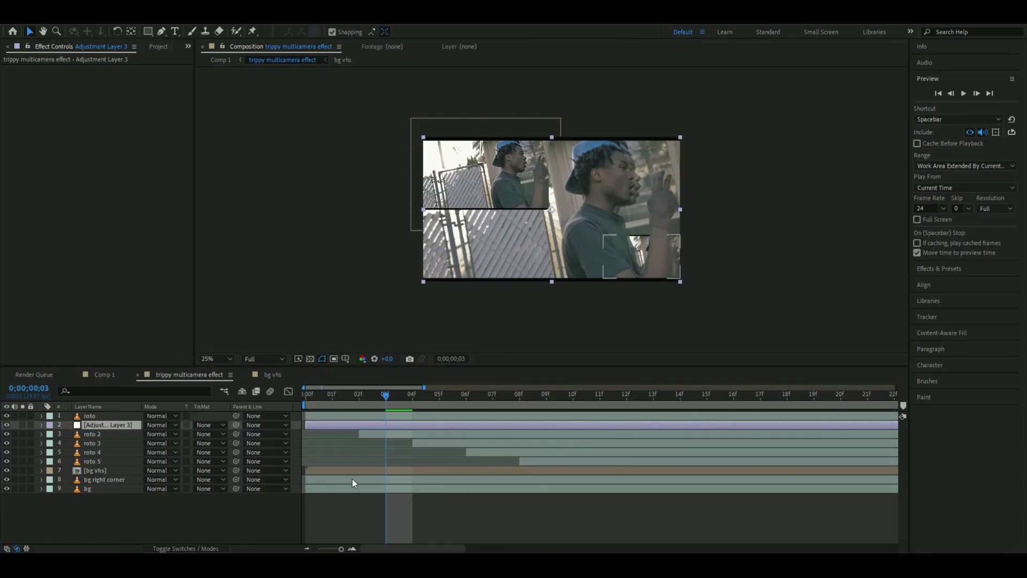
key(ctrl+space)
text(col)
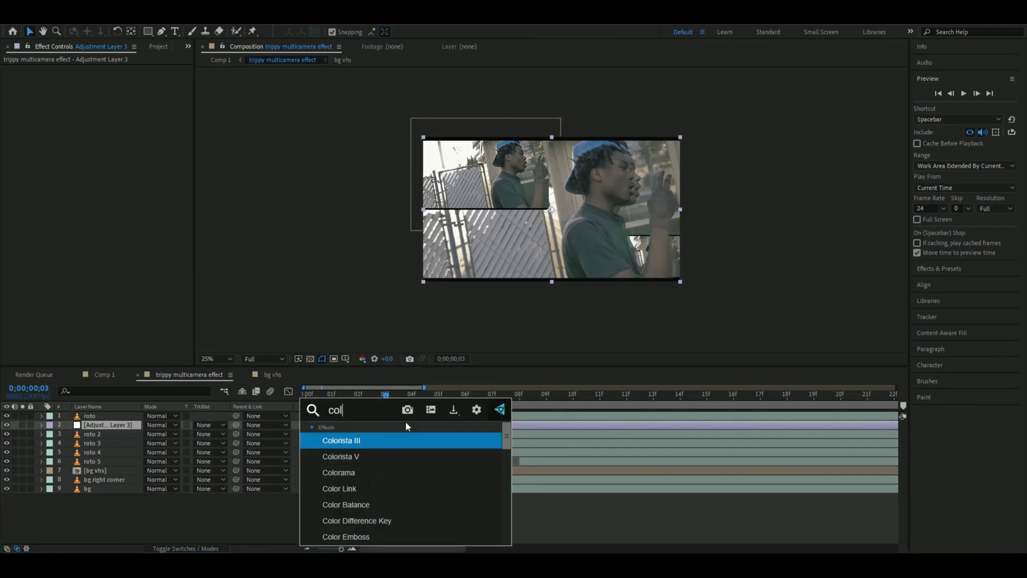
key(Return)
click(13, 78)
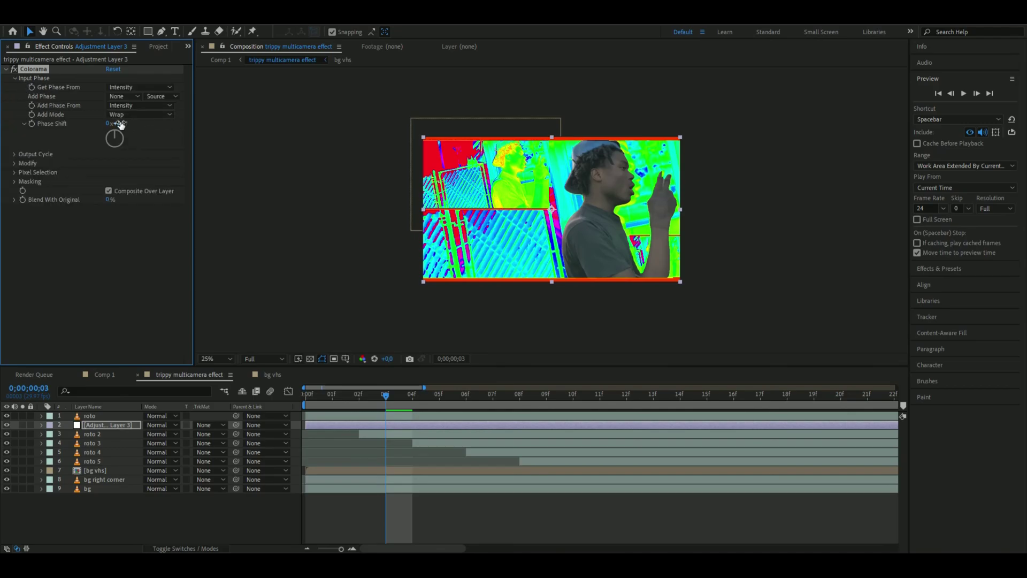
text(120)
key(Return)
- Add Deep Glow to the adjustment layer with a glow radius of 2000
key(ctrl+space)
text(de)
key(Return)
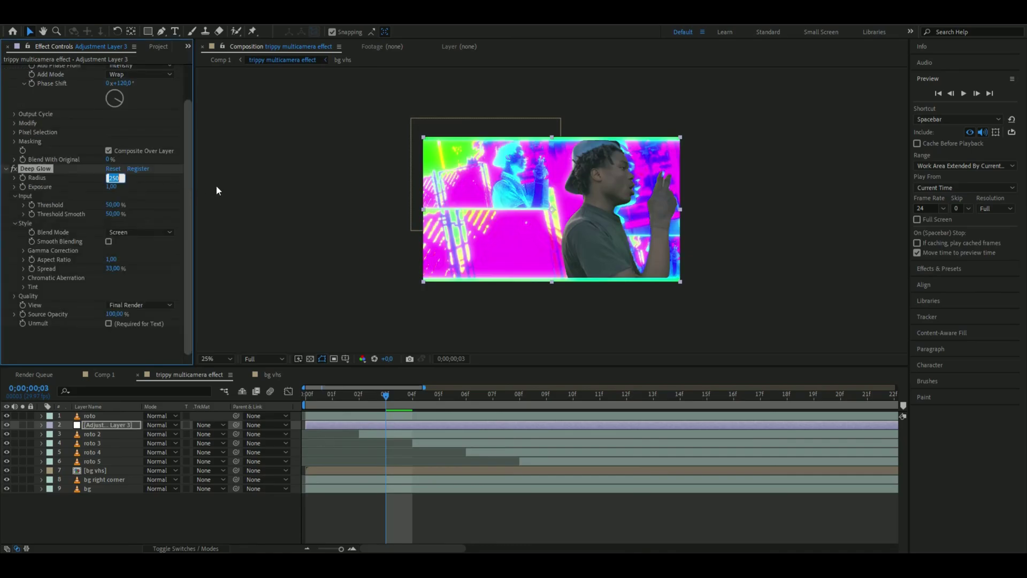
text(2000)
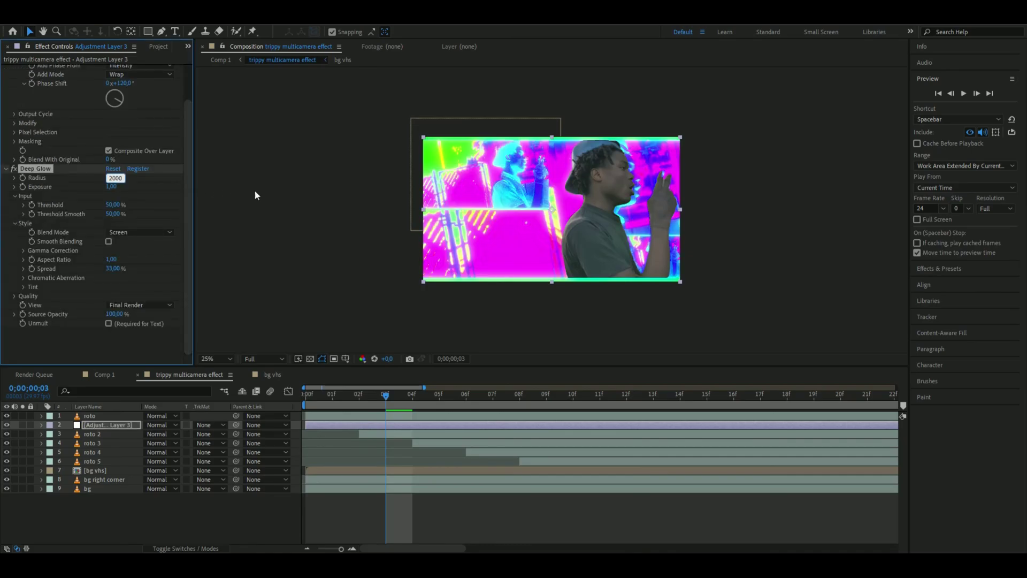
key(Return)
- Enable Deep Glow's Unmute, set the adjustment layer to Hue blend mode, and scrub to frame 06
click(109, 323)
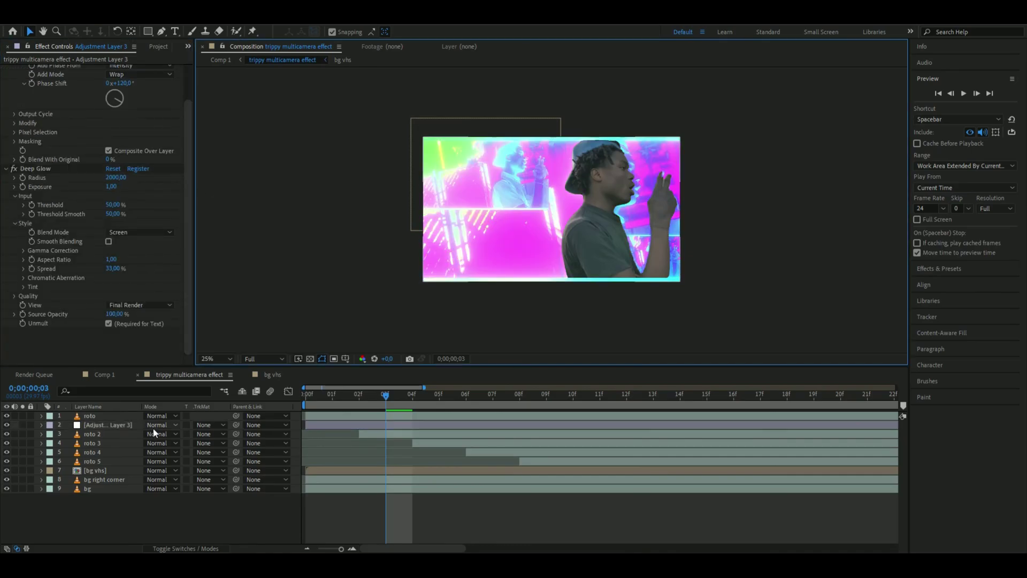
click(156, 426)
click(197, 431)
scroll(670, 317, up, 1)
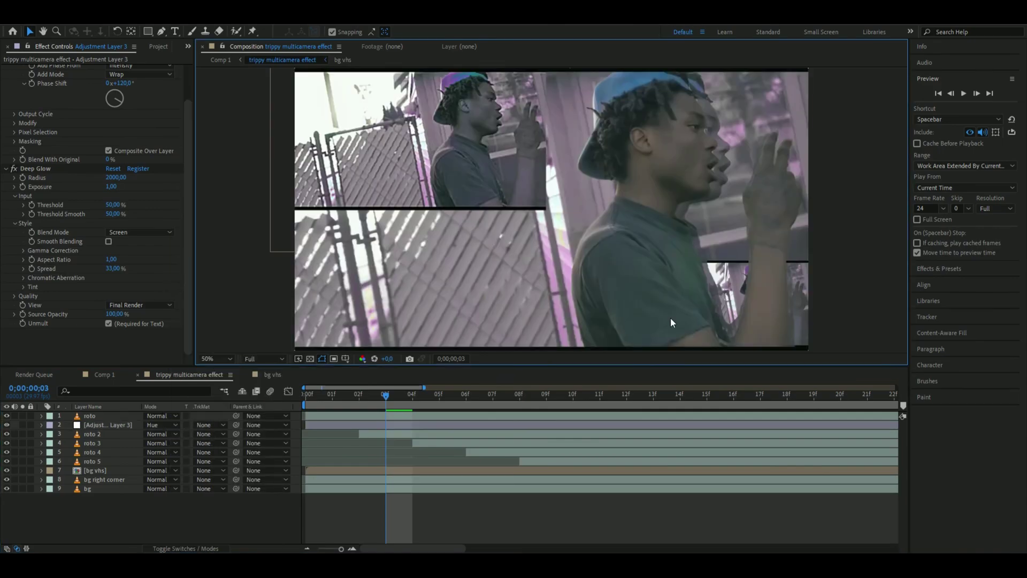
drag(386, 398, 466, 396)
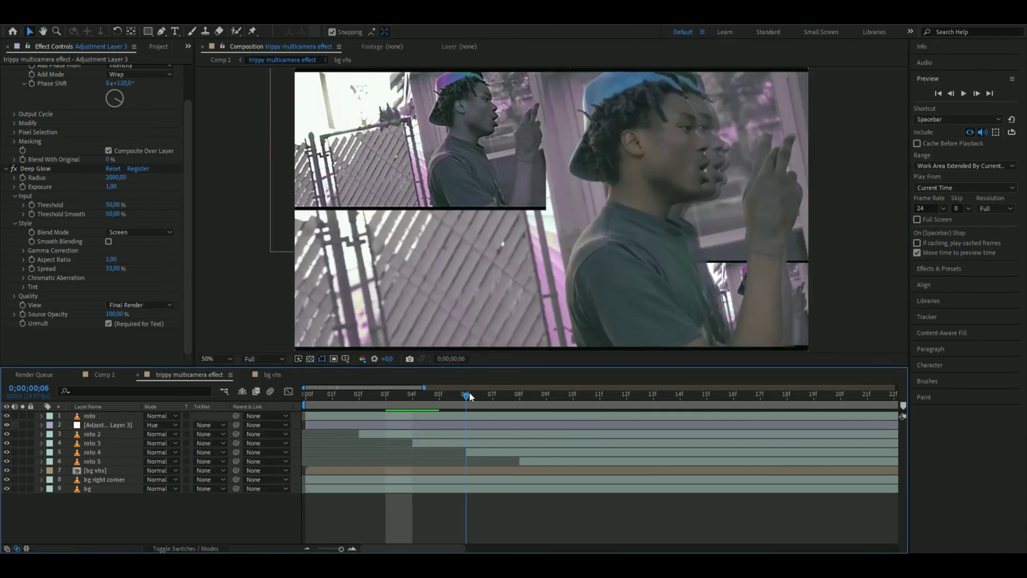